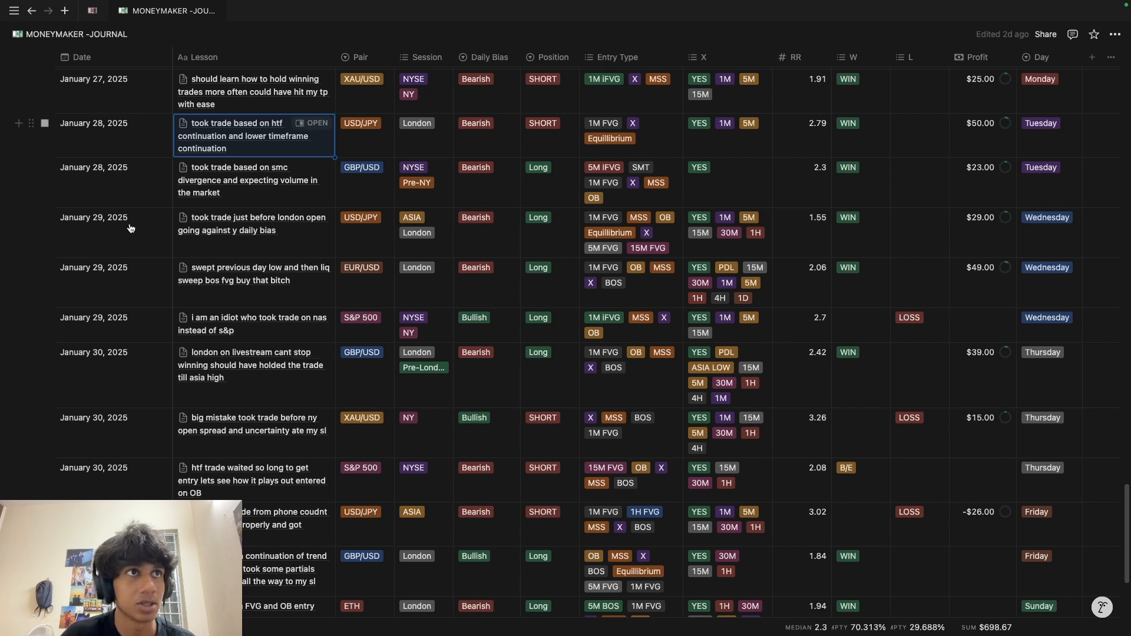
# Step: Open the January 28, 2025 USD/JPY trade page in side peek beside the journal table
pyautogui.press('space')
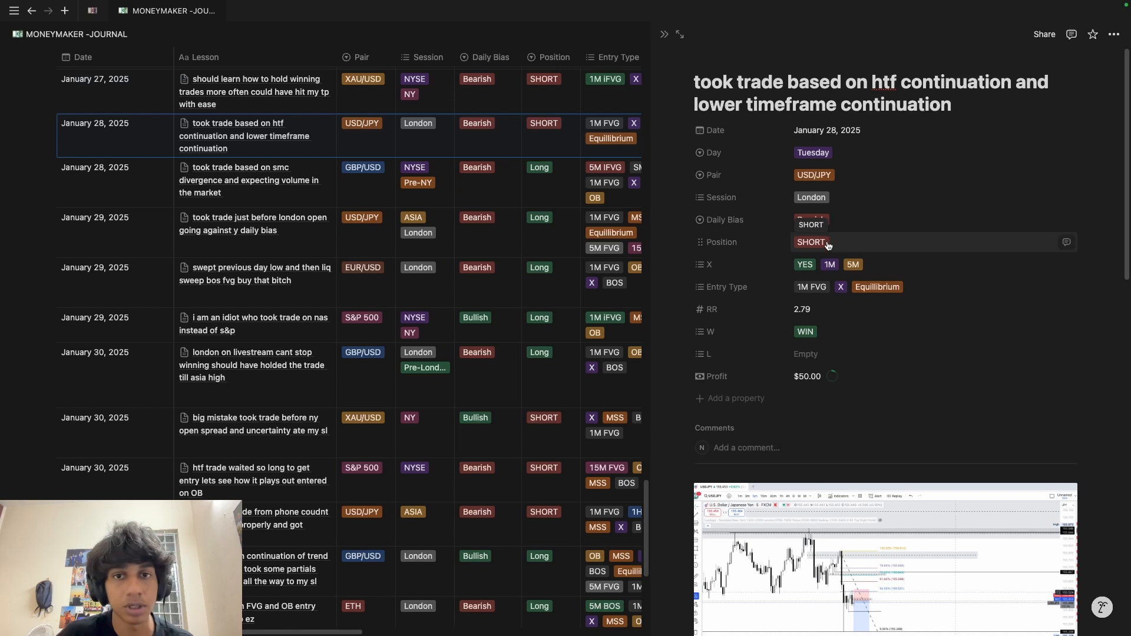
# Step: Scroll through the January 28 USD/JPY trade's chart screenshots, then close the side peek
pyautogui.scroll(-1, 710, 250)
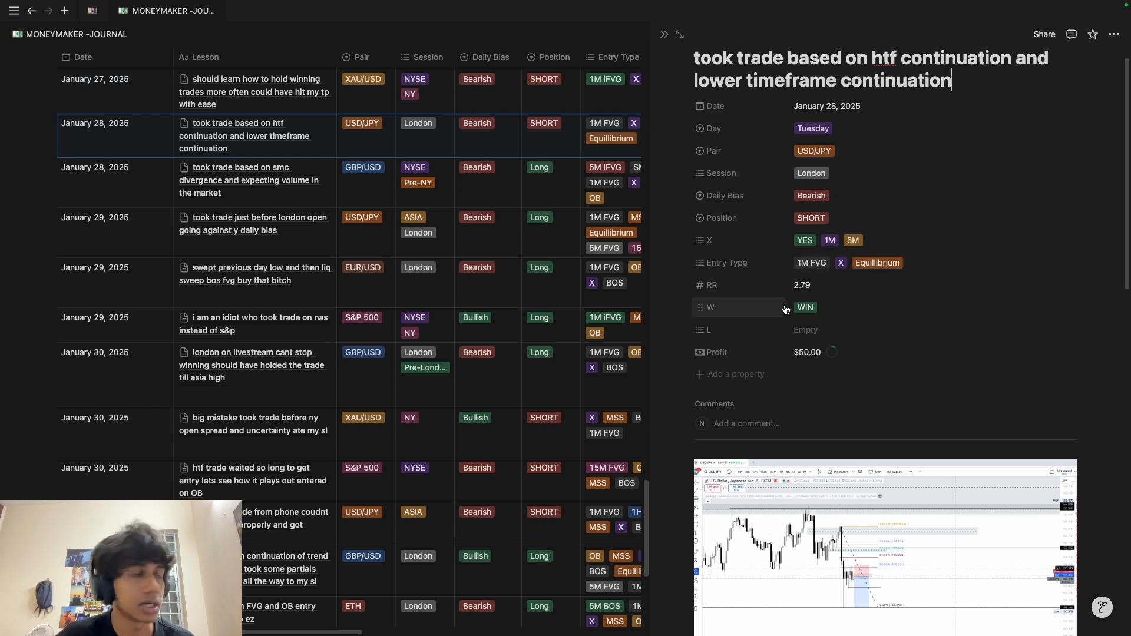
pyautogui.scroll(-5, 808, 347)
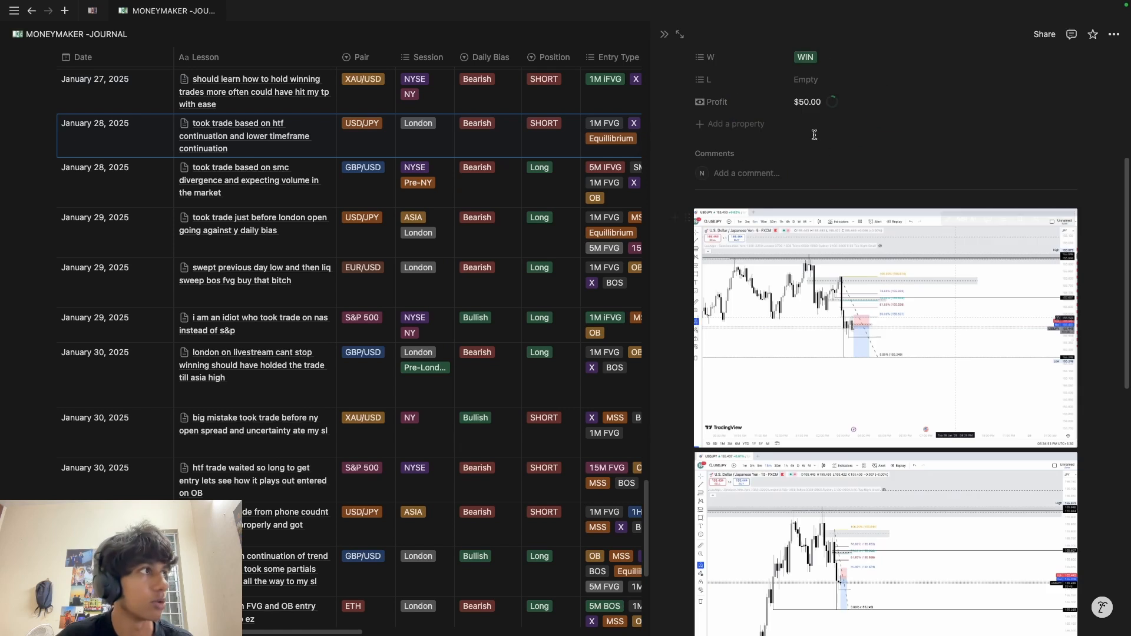
pyautogui.scroll(-2, 803, 132)
pyautogui.scroll(3, 819, 295)
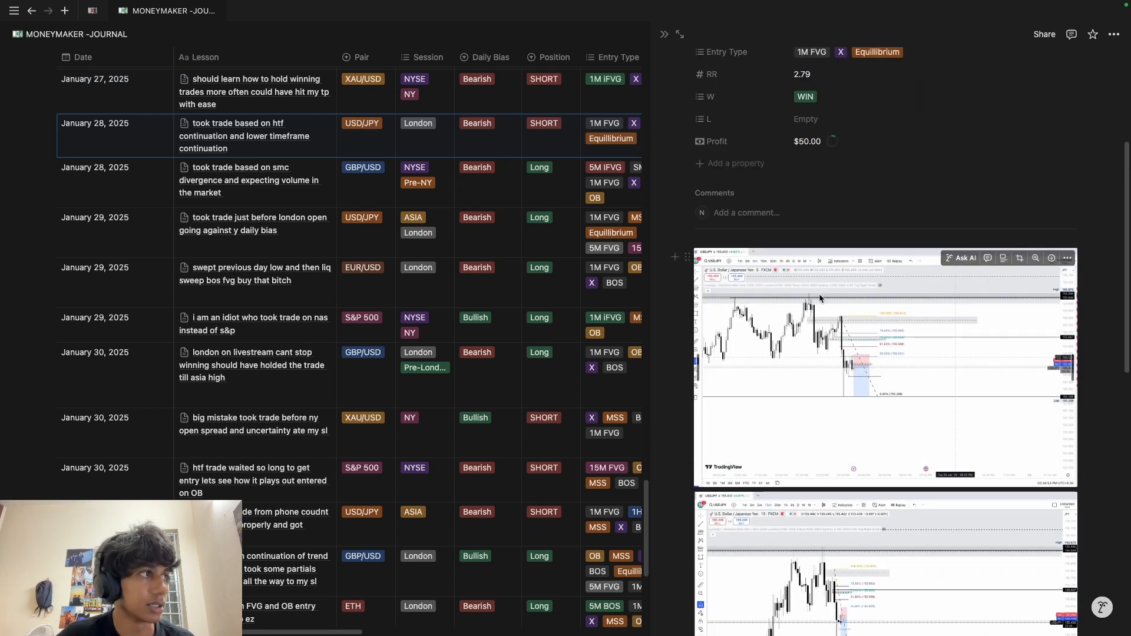
pyautogui.scroll(-1, 736, 425)
pyautogui.scroll(-2, 736, 424)
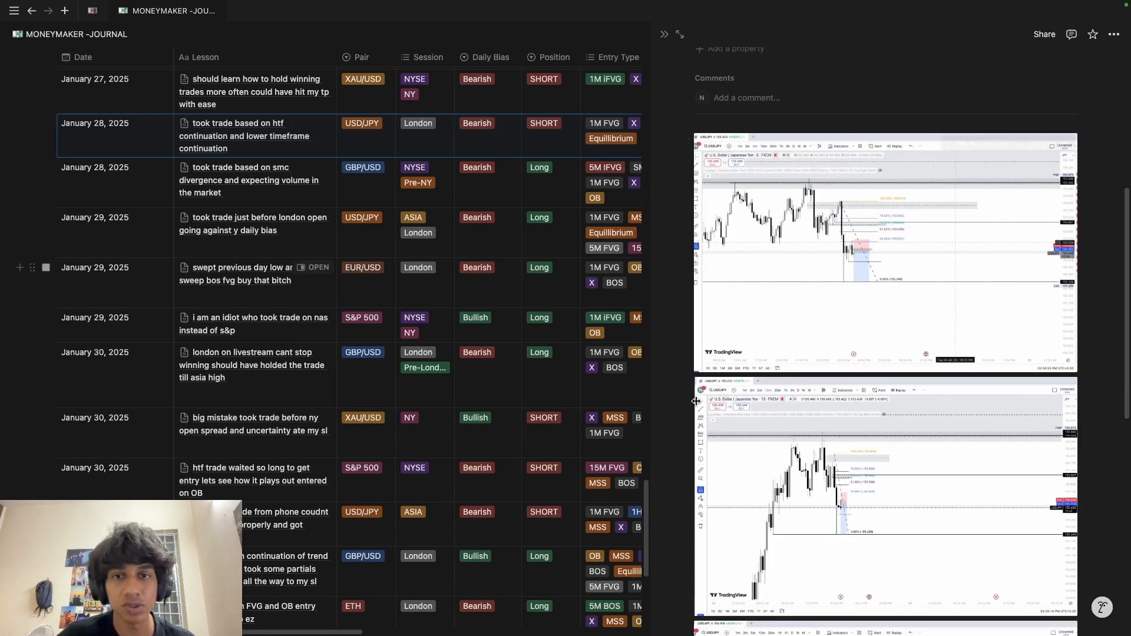
pyautogui.scroll(-3, 824, 531)
pyautogui.scroll(-5, 846, 579)
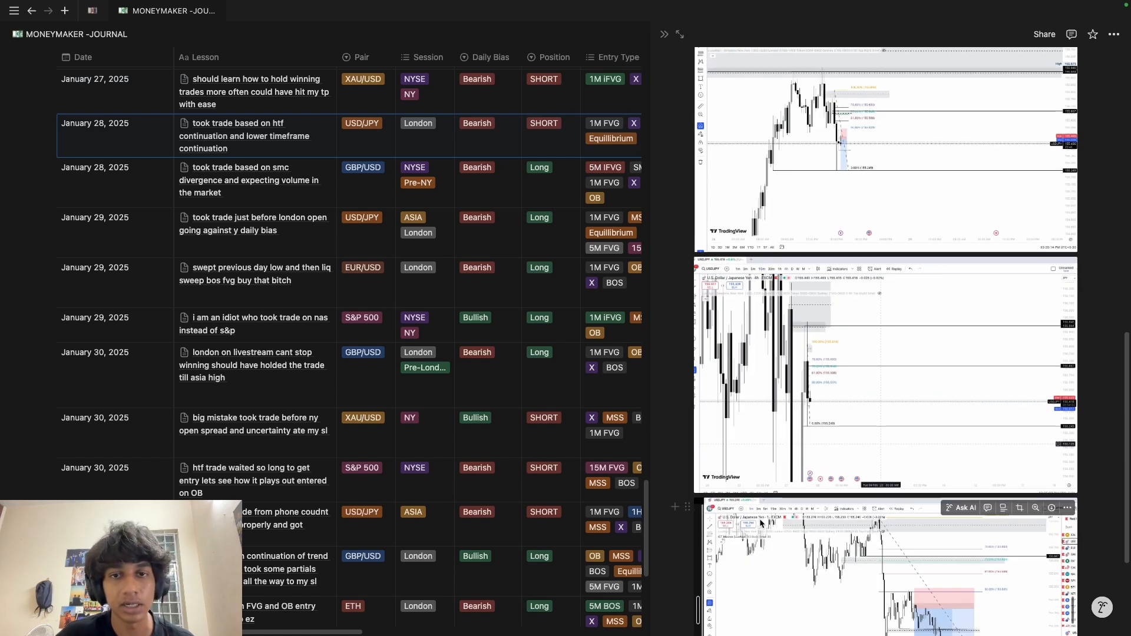
pyautogui.scroll(7, 760, 522)
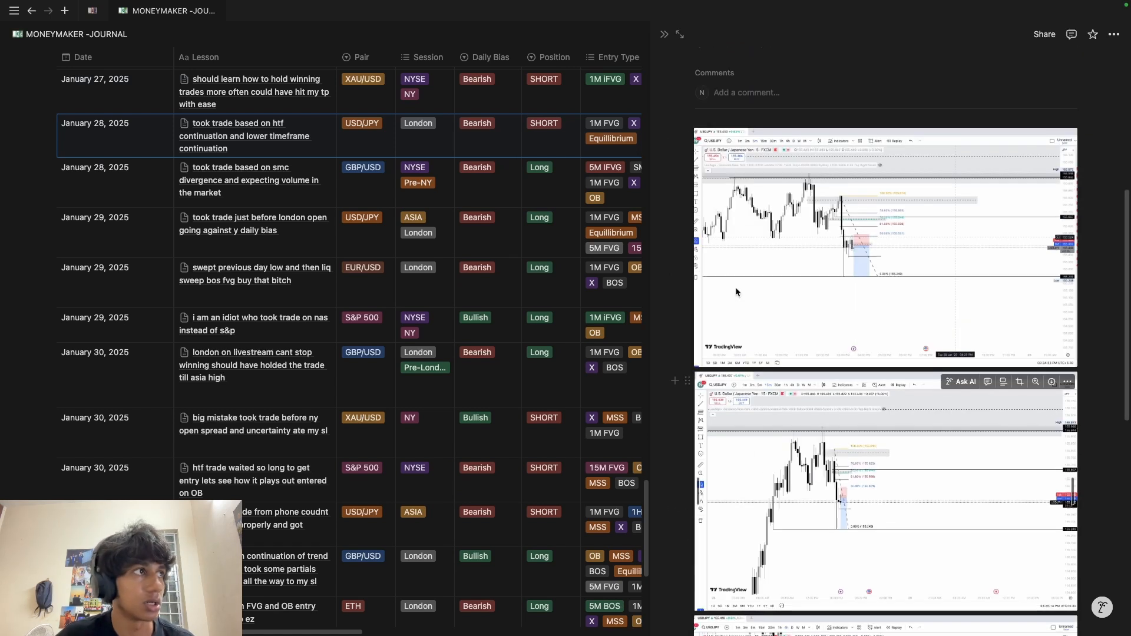
pyautogui.click(664, 35)
pyautogui.scroll(-3, 606, 320)
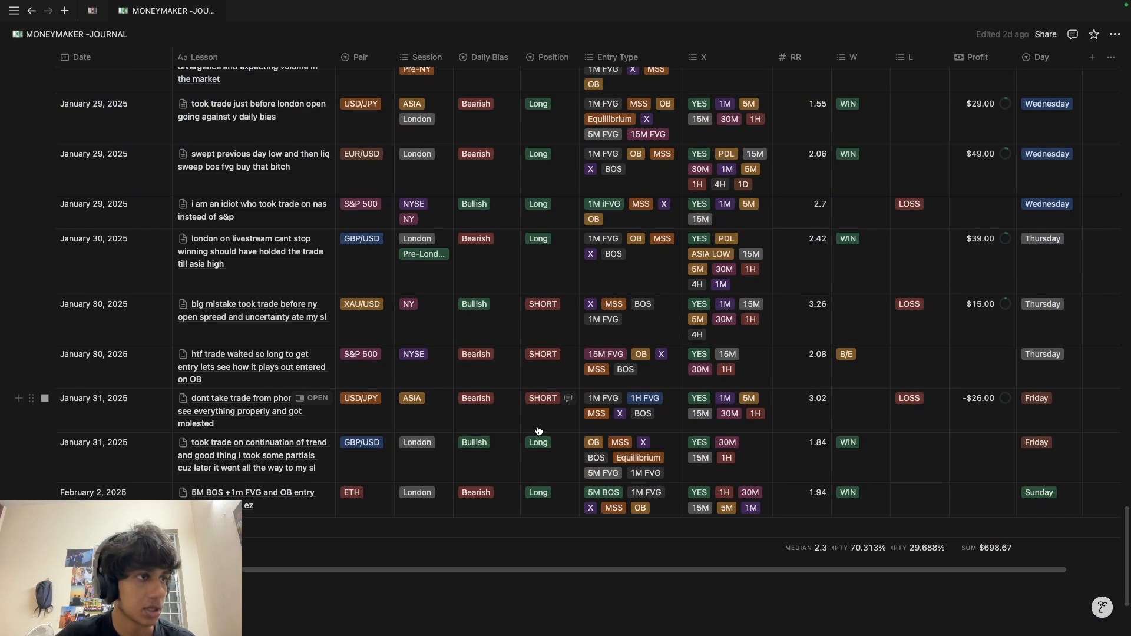
pyautogui.scroll(20, 406, 423)
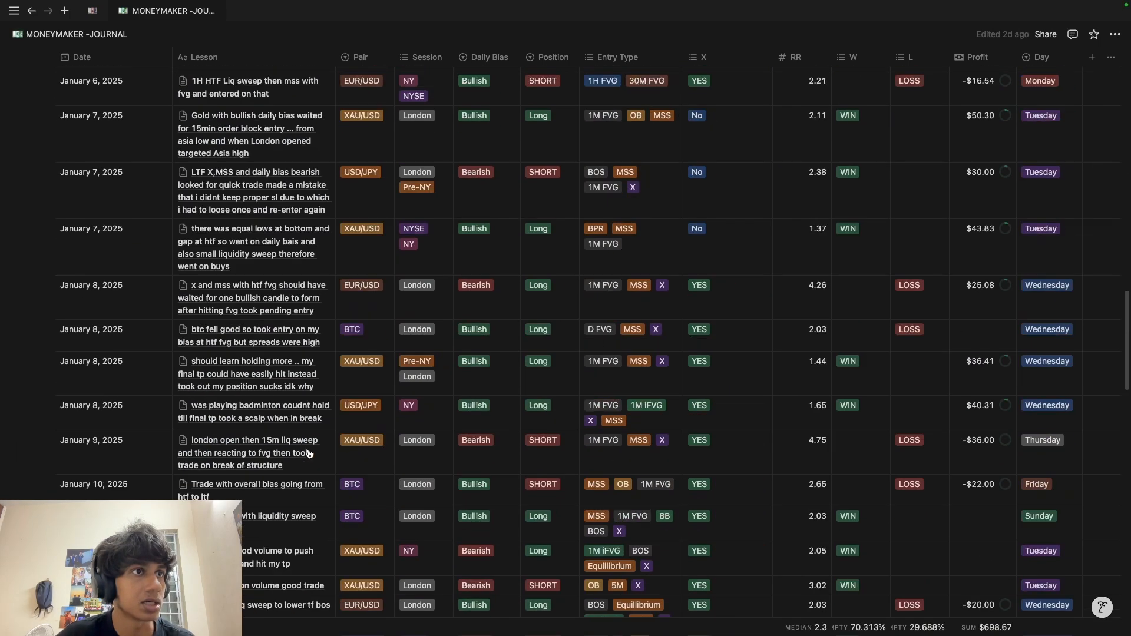
pyautogui.scroll(15, 179, 471)
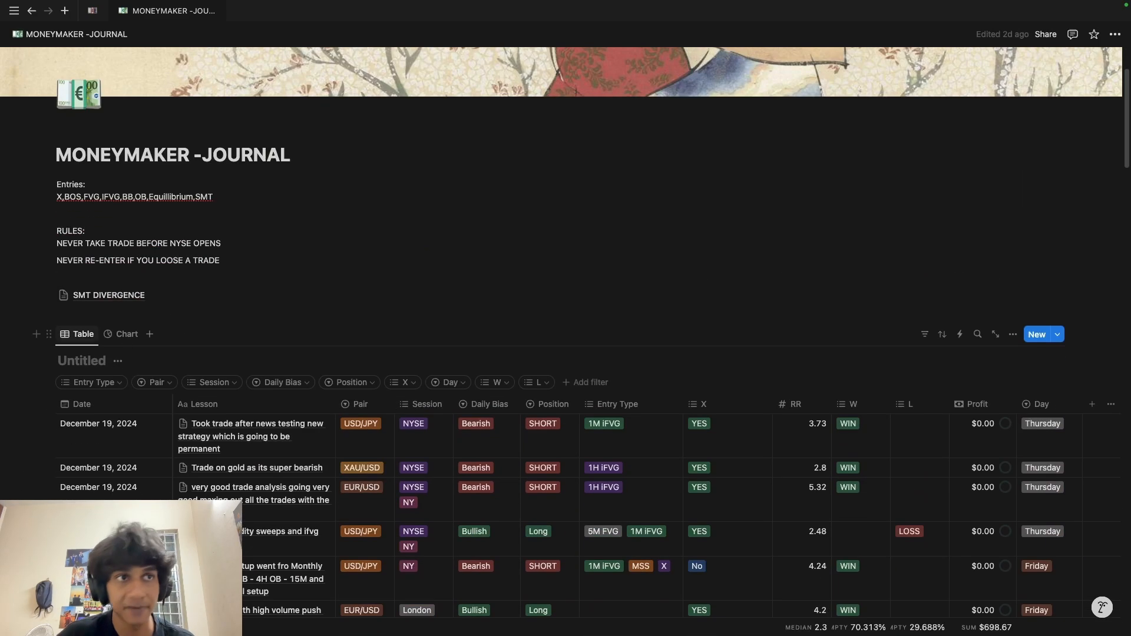
pyautogui.scroll(-2, 152, 395)
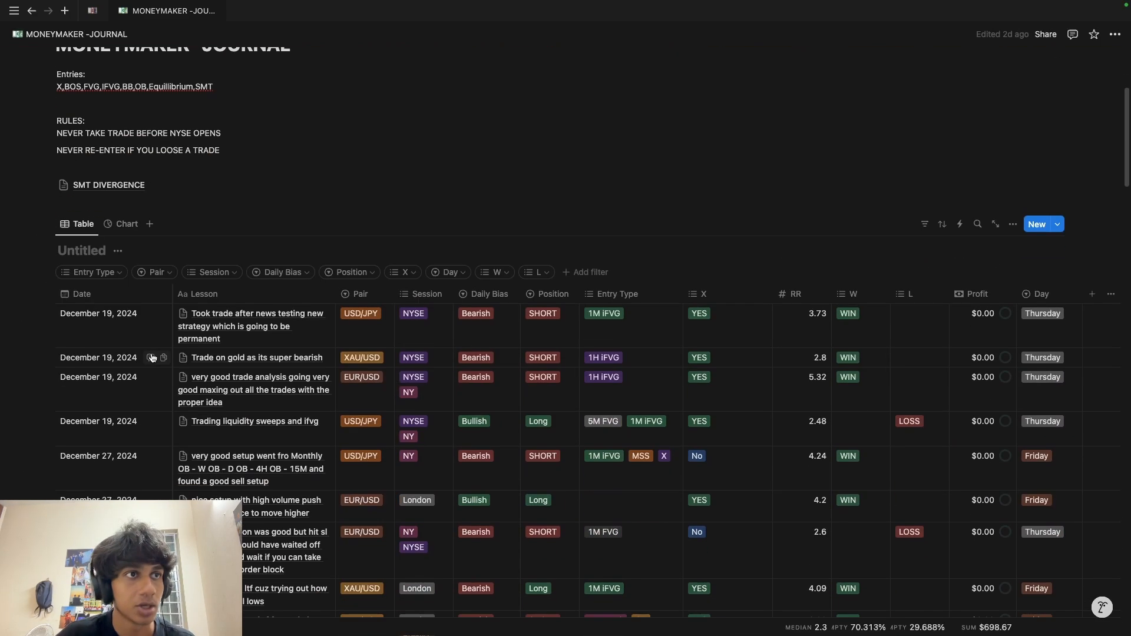
pyautogui.click(158, 274)
pyautogui.click(94, 332)
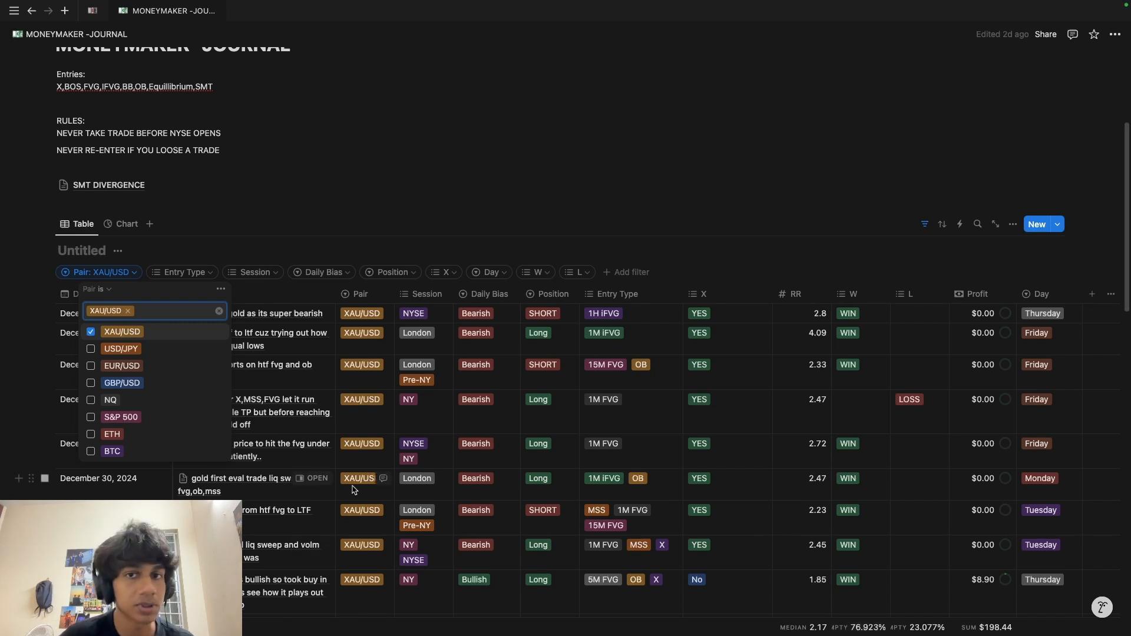
pyautogui.click(91, 350)
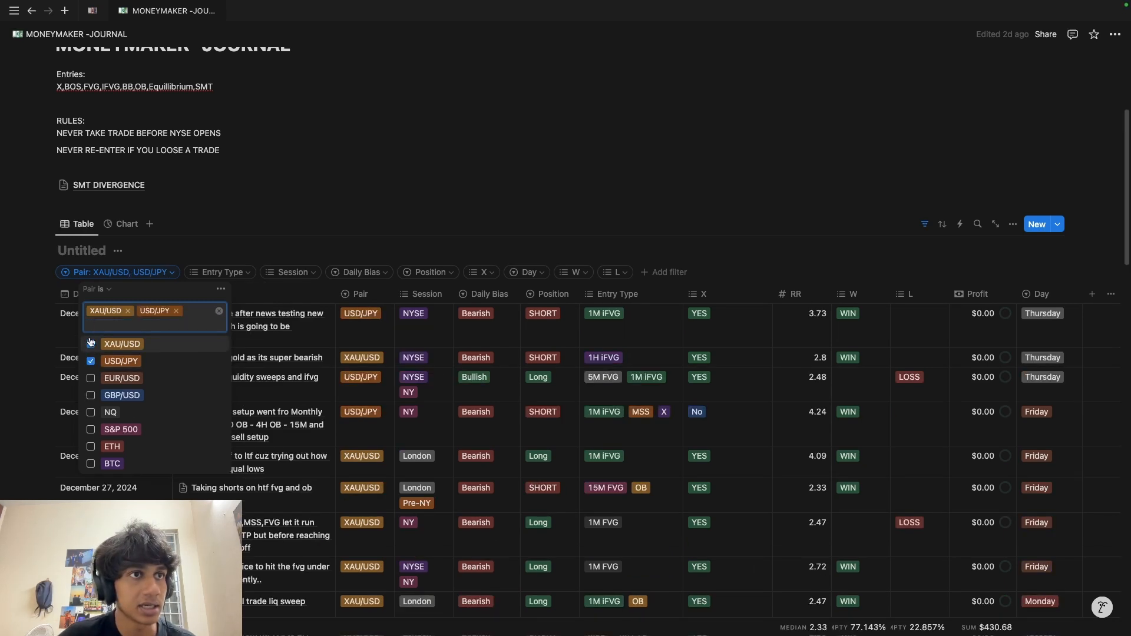
pyautogui.click(91, 344)
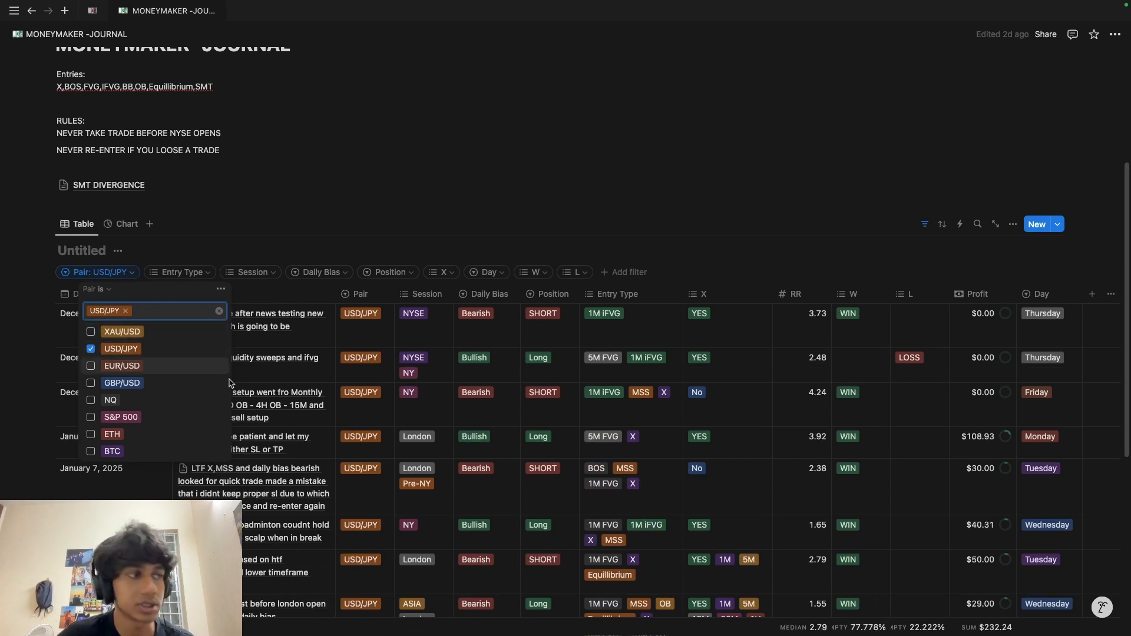
pyautogui.click(105, 346)
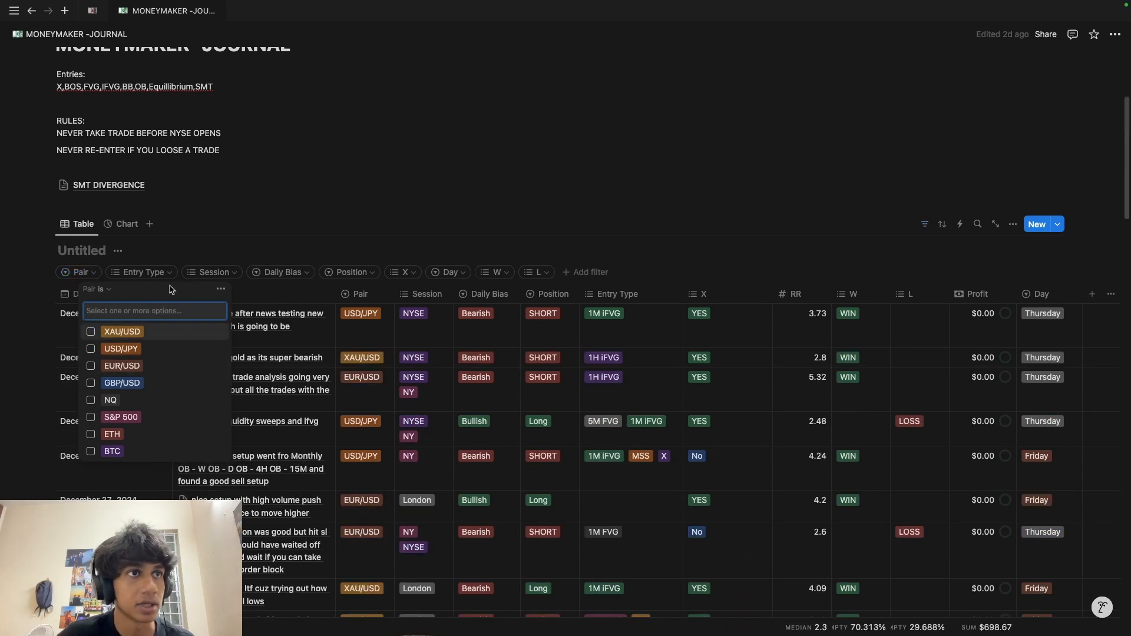
pyautogui.click(141, 274)
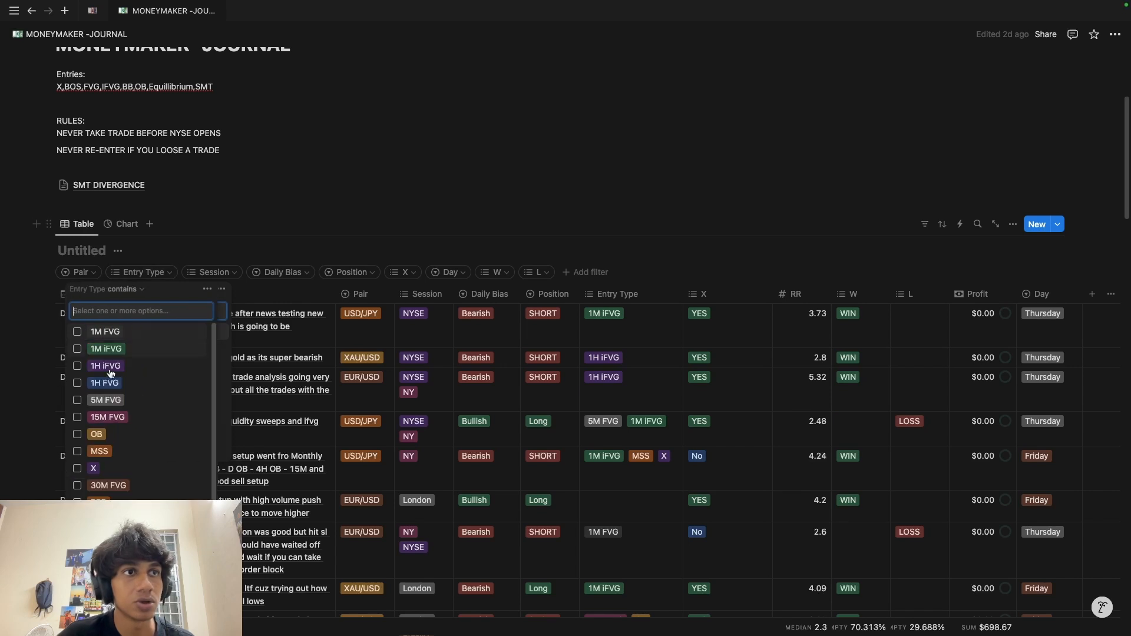
pyautogui.click(77, 332)
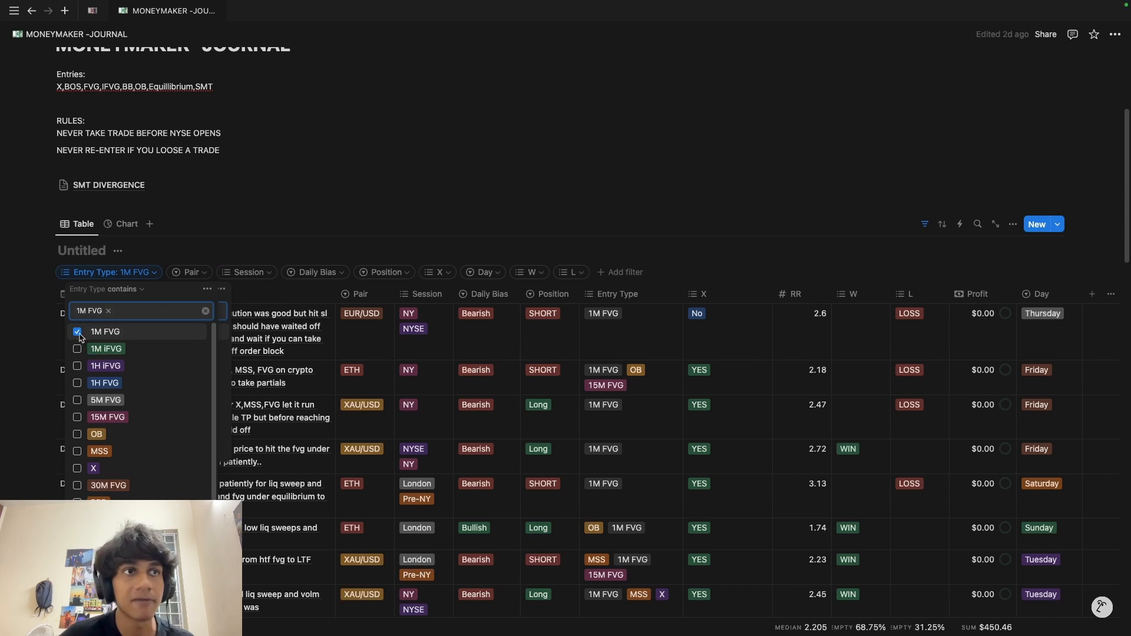
pyautogui.click(77, 434)
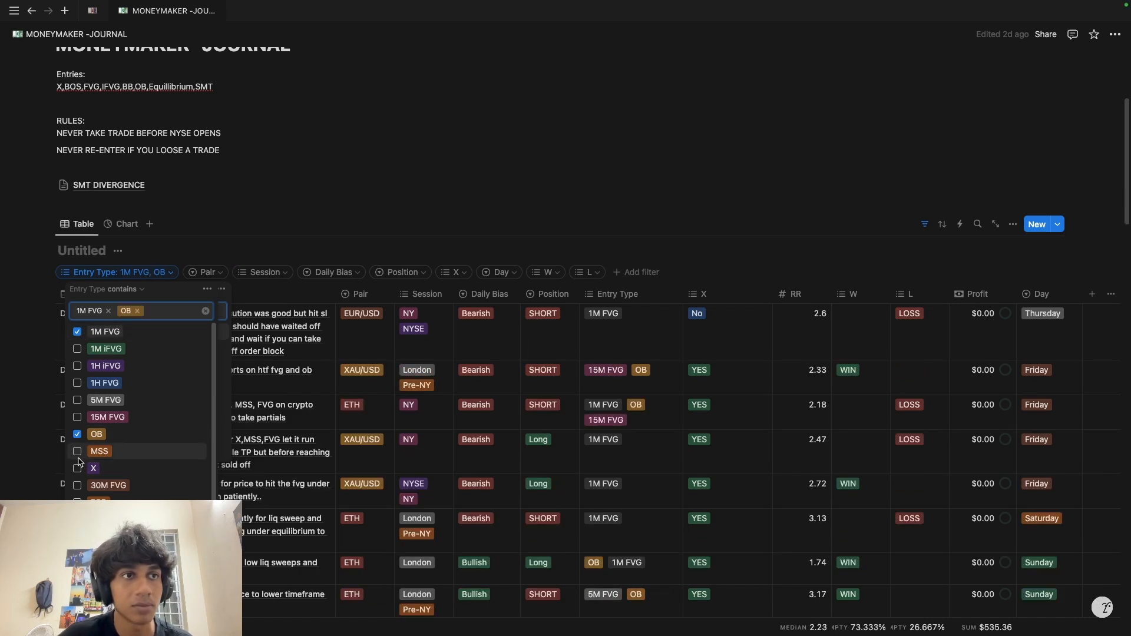
pyautogui.click(78, 455)
pyautogui.click(78, 481)
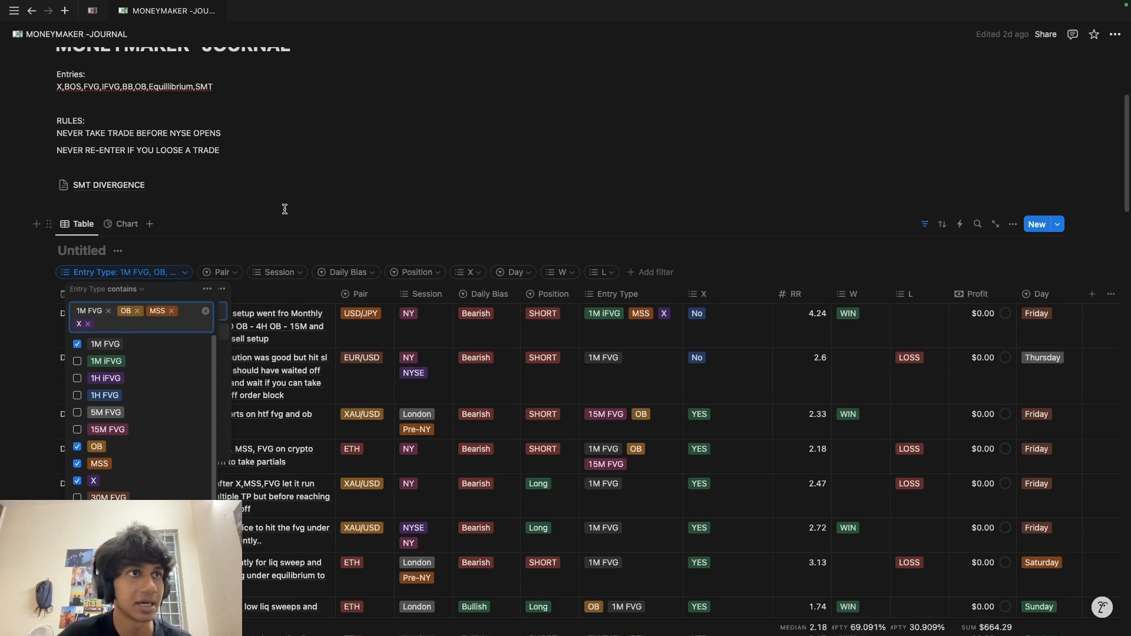
pyautogui.click(197, 210)
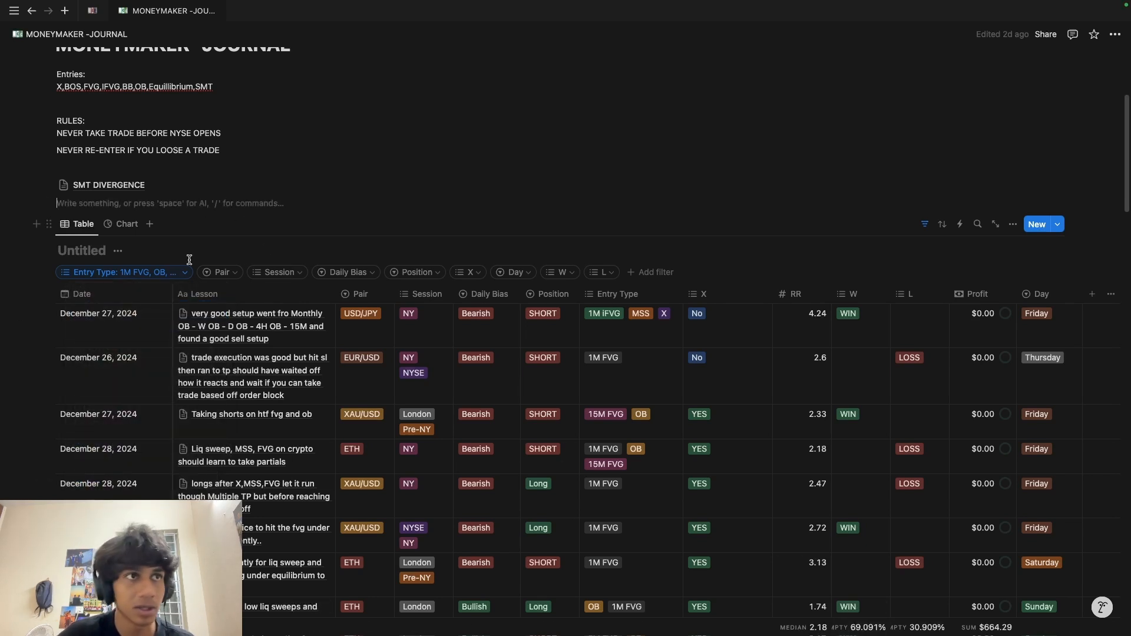
pyautogui.click(159, 274)
pyautogui.click(93, 312)
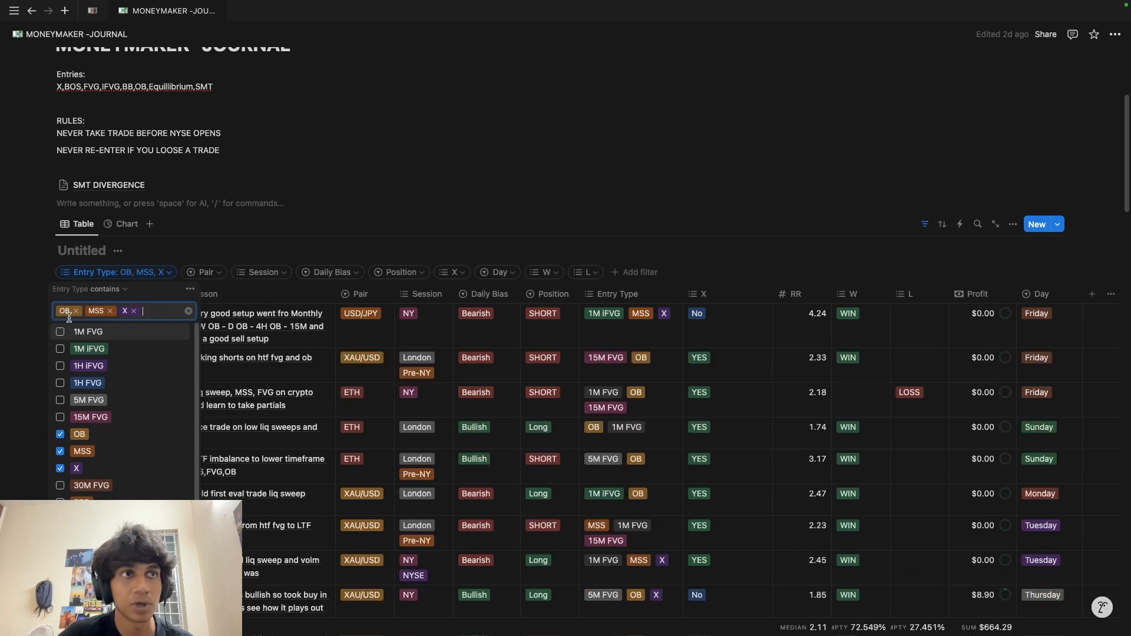
pyautogui.click(76, 311)
pyautogui.click(81, 311)
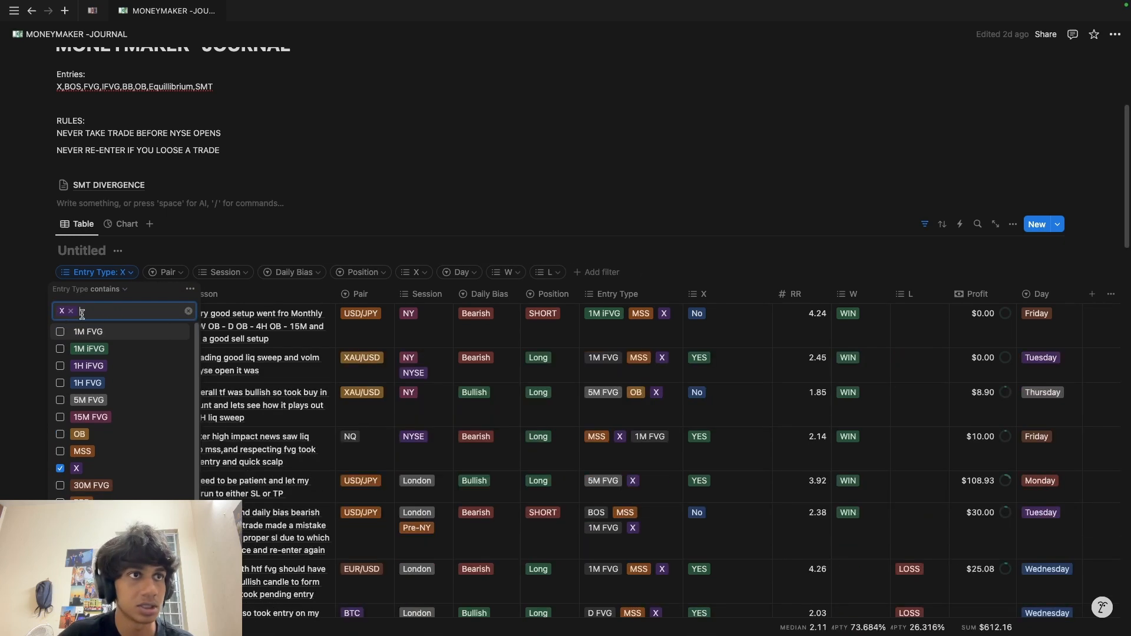
pyautogui.click(71, 312)
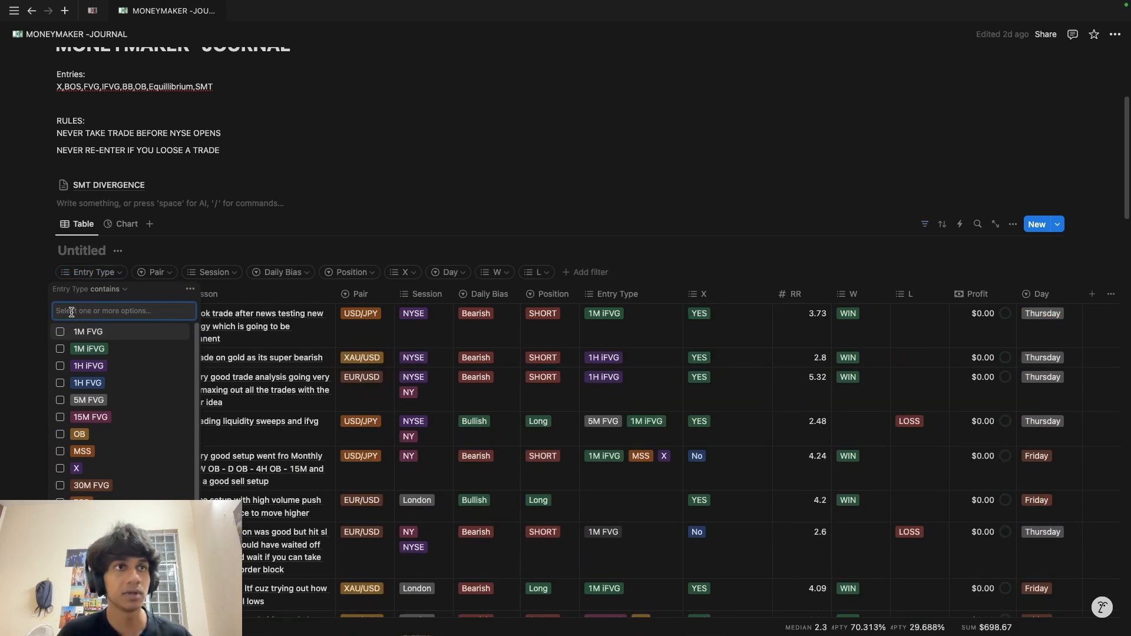
pyautogui.click(311, 218)
pyautogui.scroll(-2, 267, 273)
pyautogui.scroll(6, 336, 452)
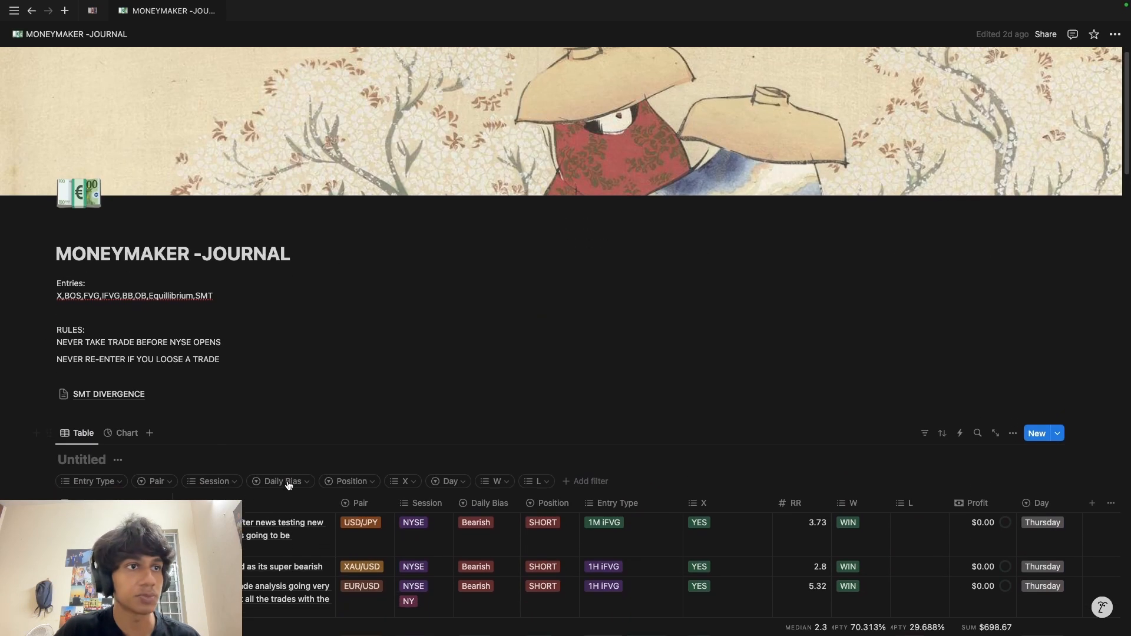
# Step: Bring the MONEYMAKER -JOURNAL back to its Table view and scroll through the January 2025 trades
pyautogui.click(121, 433)
pyautogui.scroll(-5, 391, 429)
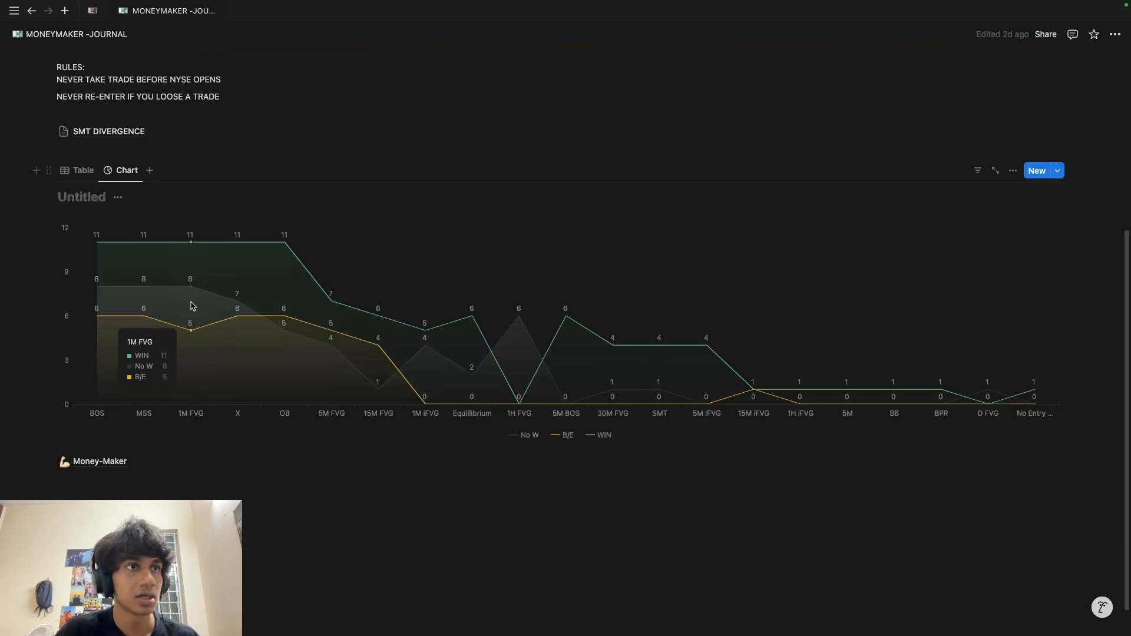
pyautogui.scroll(2, 191, 305)
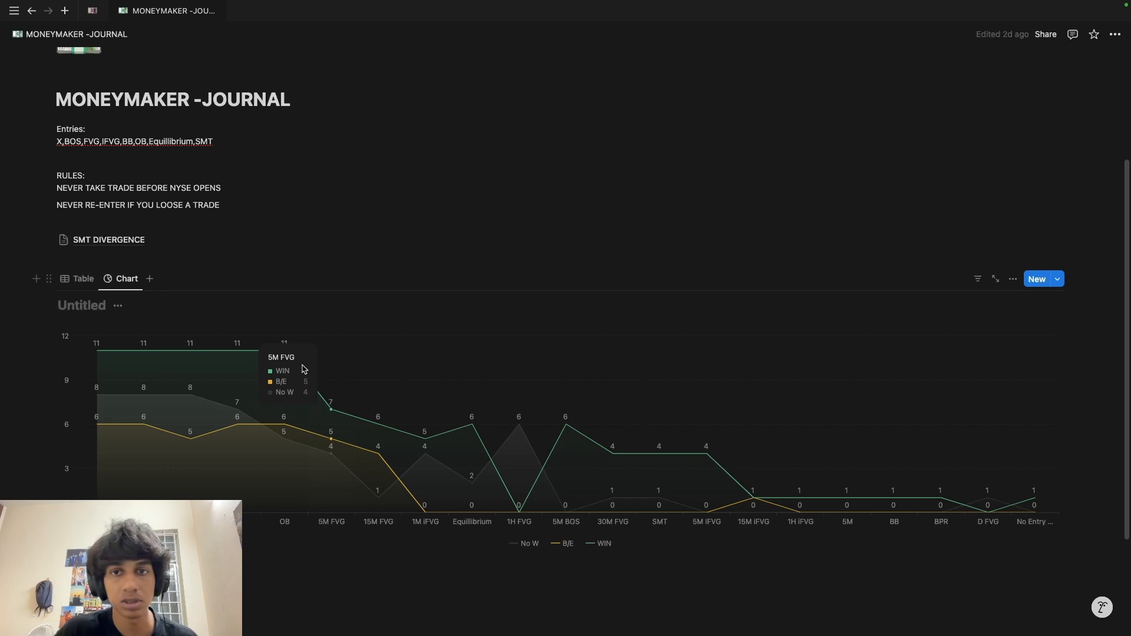
pyautogui.scroll(1, 396, 407)
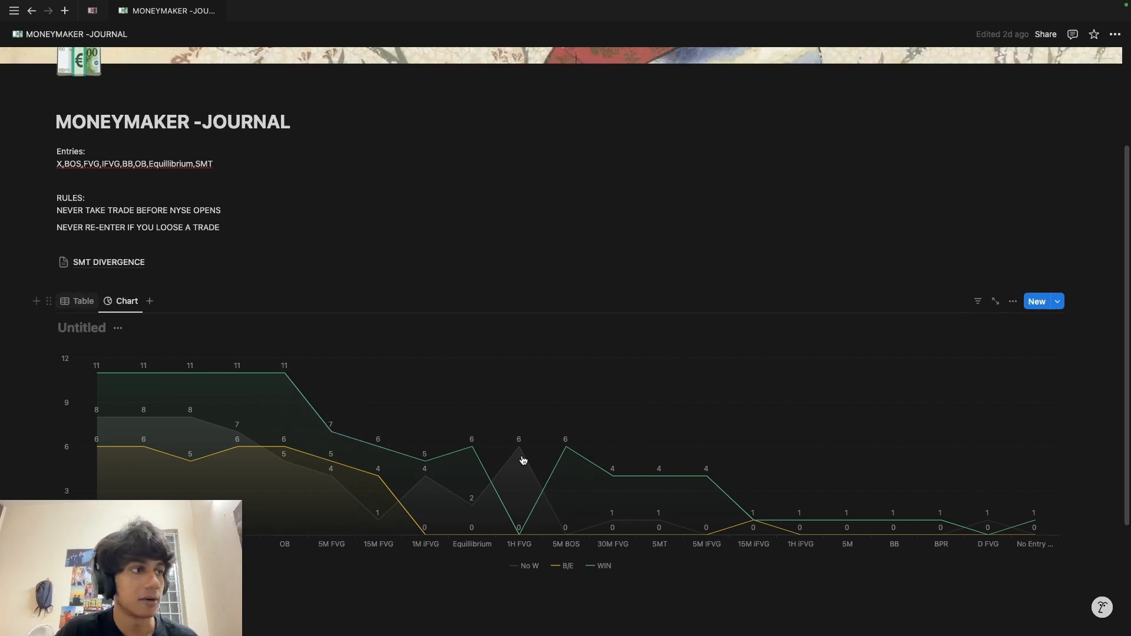
pyautogui.scroll(-20, 448, 472)
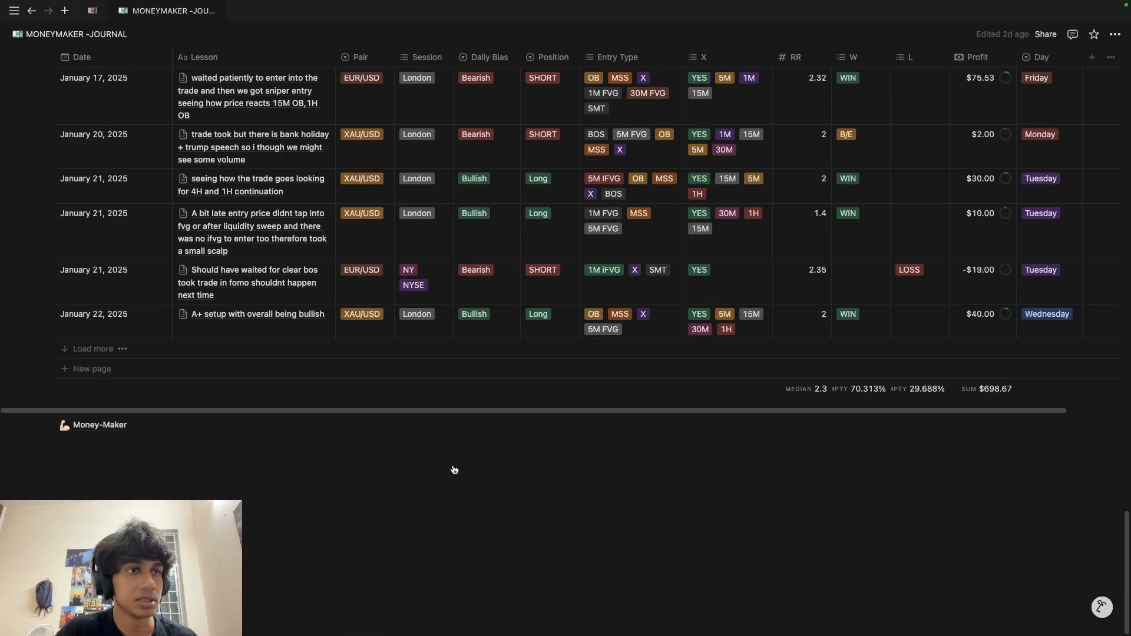
pyautogui.scroll(10, 454, 470)
pyautogui.scroll(-2, 386, 472)
pyautogui.scroll(2, 386, 472)
pyautogui.scroll(-8, 386, 472)
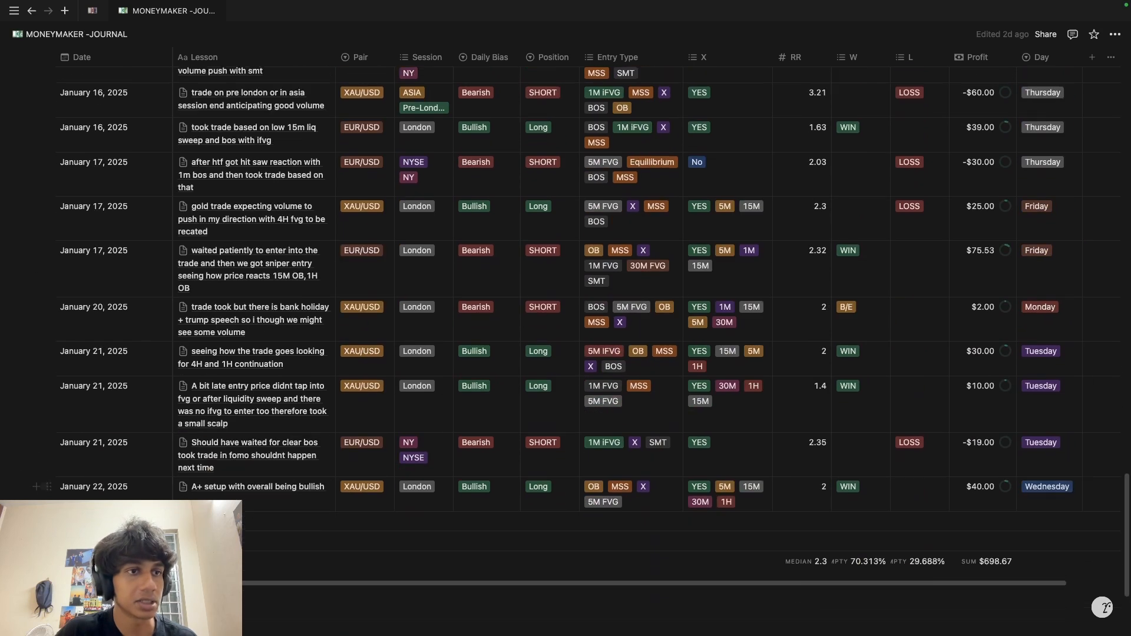
pyautogui.scroll(-2, 24, 487)
pyautogui.scroll(9, 5, 386)
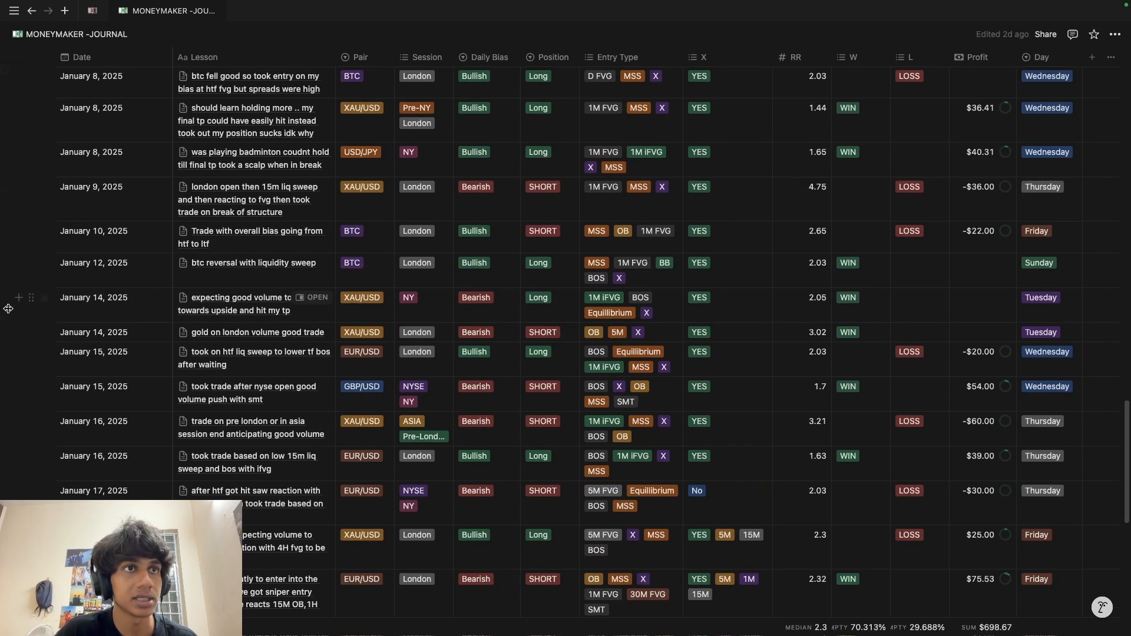
# Step: Open the TRADING JOURNAL page, look over its ENTRY TYPES section, and scroll to the empty JOURNAL table
pyautogui.click(42, 354)
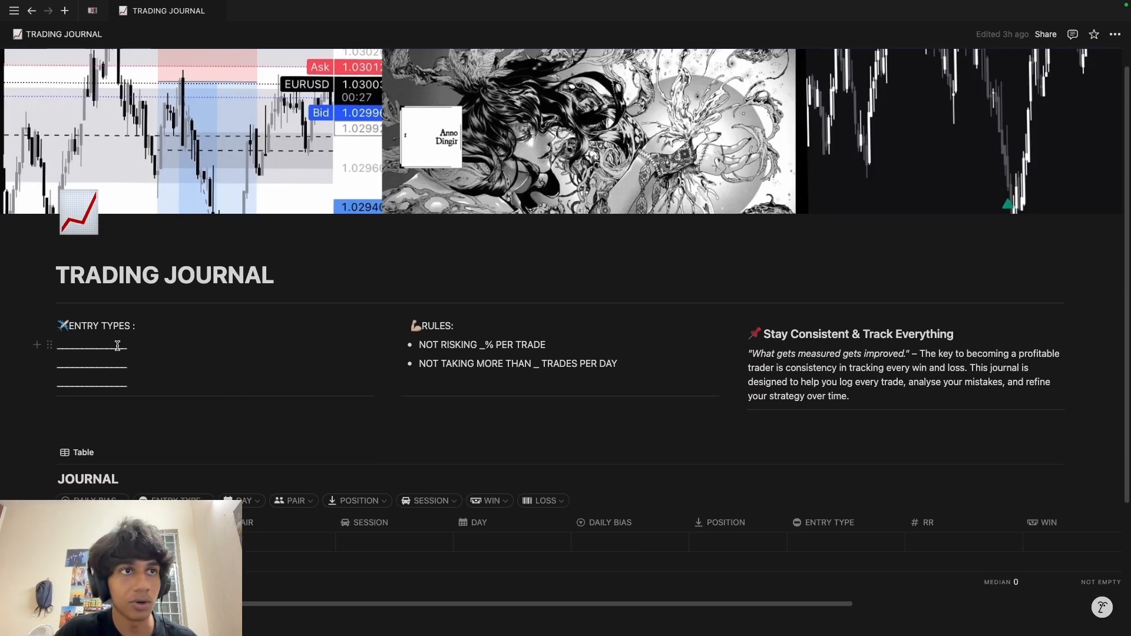
pyautogui.moveTo(8, 307)
pyautogui.moveTo(135, 327); pyautogui.dragTo(69, 328)
pyautogui.moveTo(140, 349); pyautogui.dragTo(82, 349)
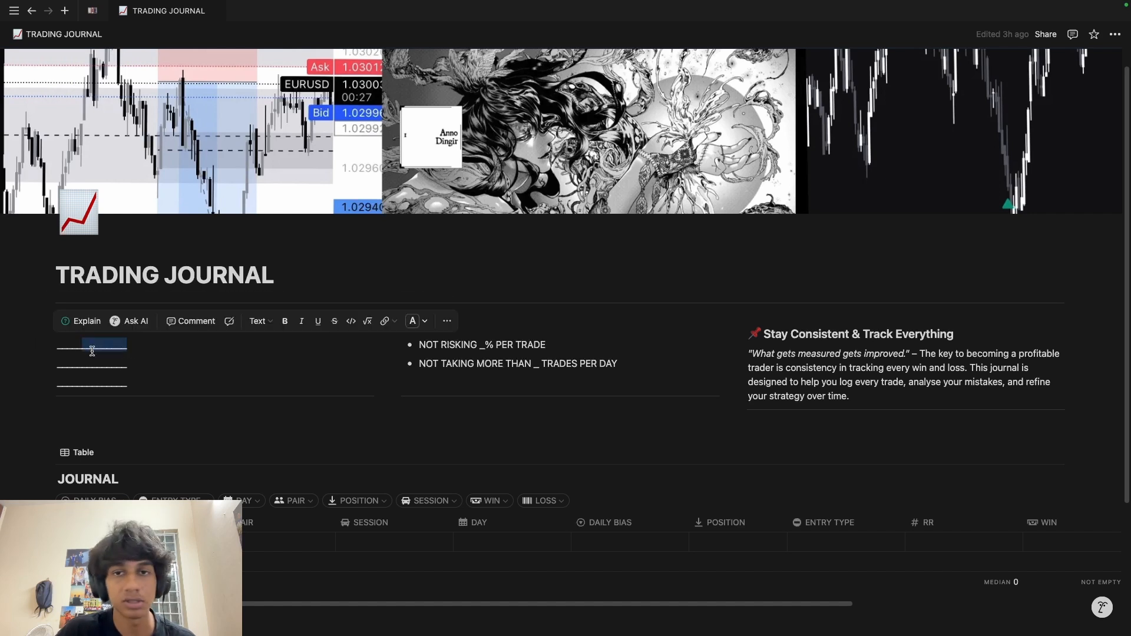
pyautogui.click(164, 346)
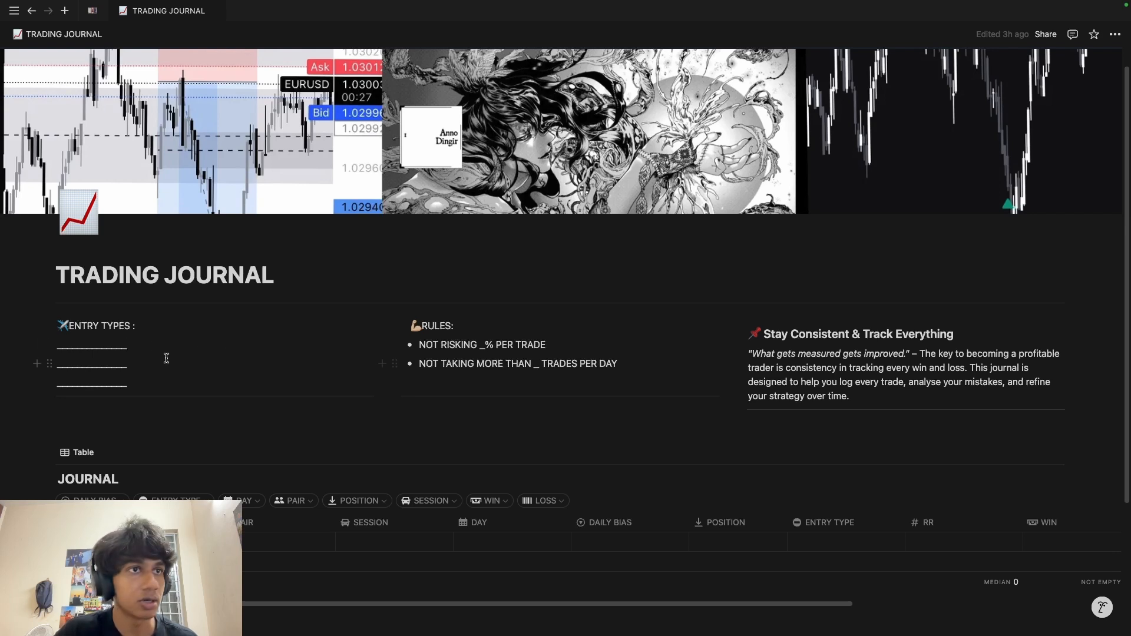
pyautogui.click(142, 323)
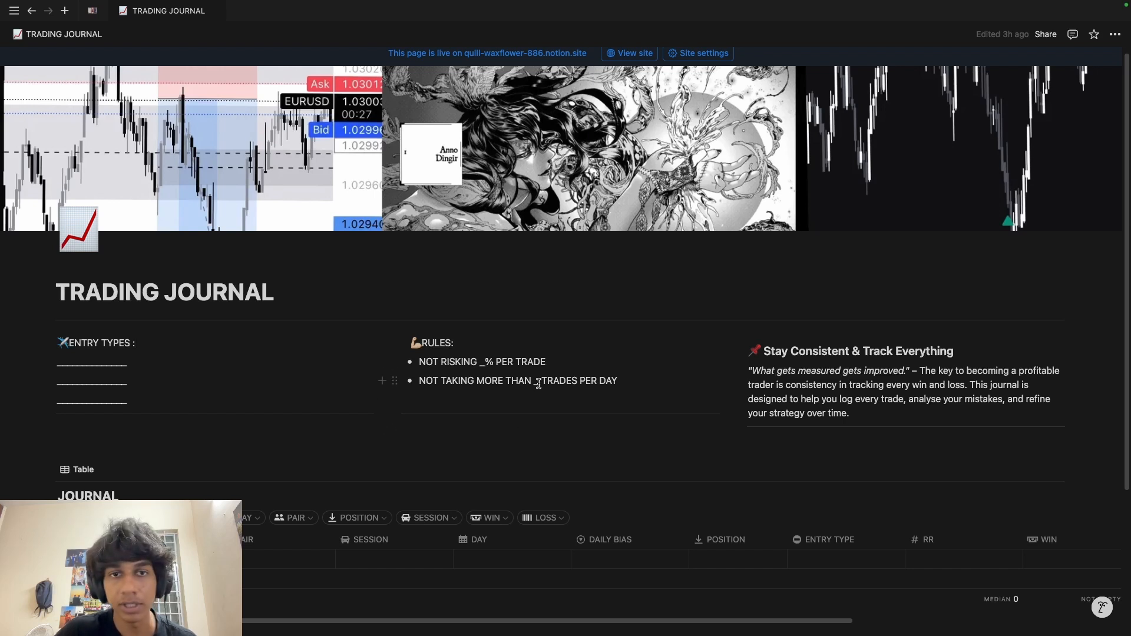
pyautogui.scroll(-4, 825, 282)
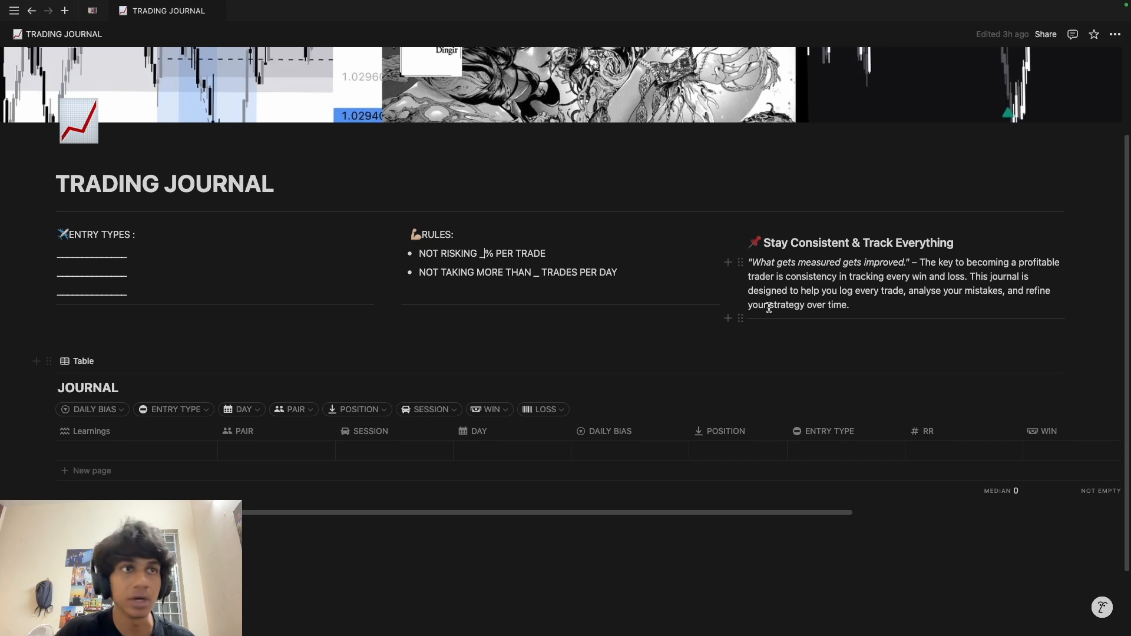
pyautogui.scroll(-1, 589, 318)
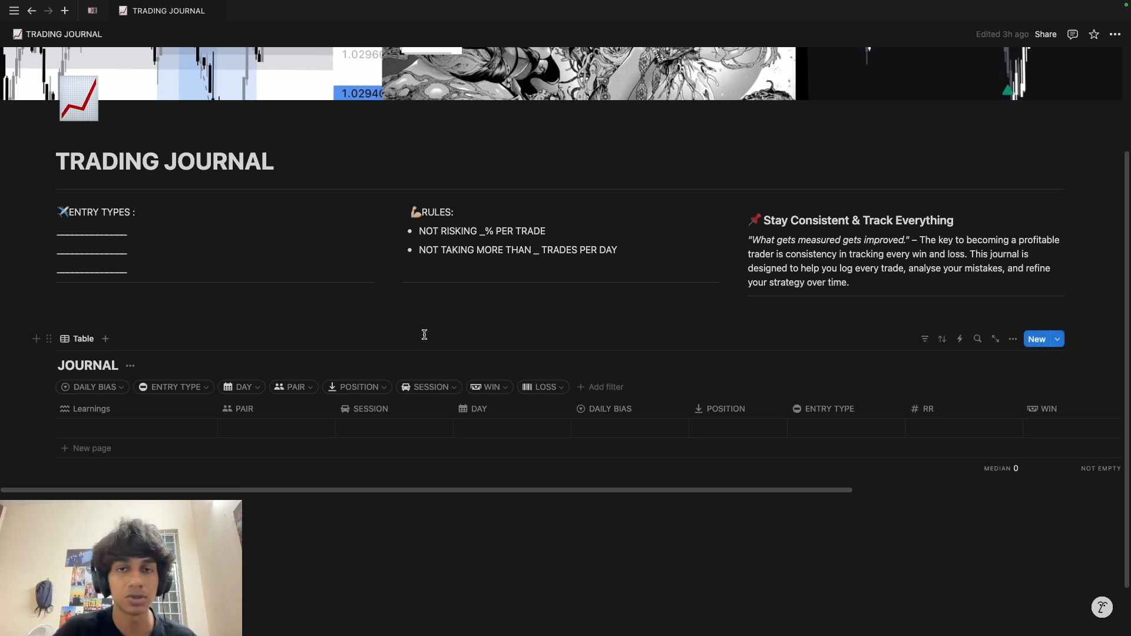
pyautogui.scroll(3, 424, 334)
pyautogui.scroll(-4, 122, 395)
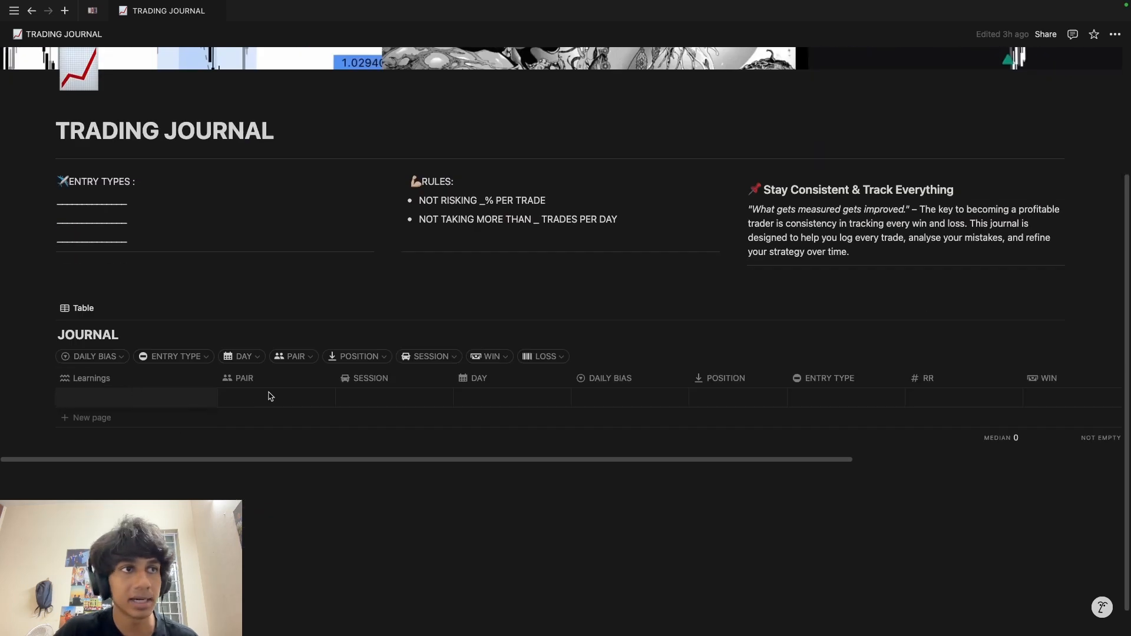
# Step: Set the first row's pair to XAU/USD, session to LONDON and day to MONDAY
pyautogui.click(248, 398)
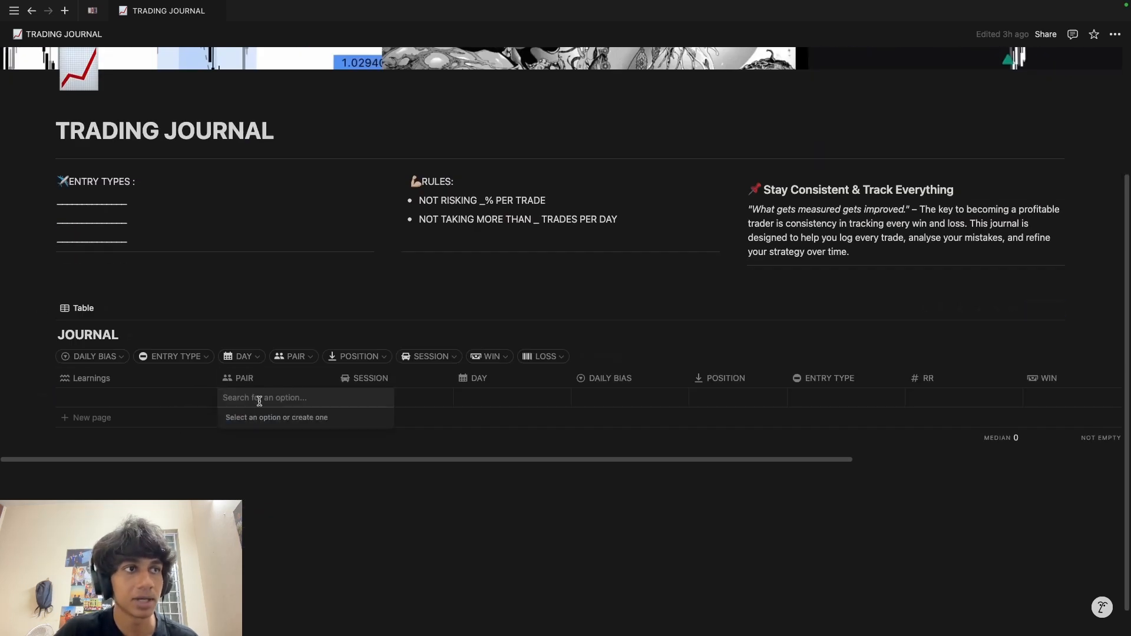
pyautogui.write('XAU')
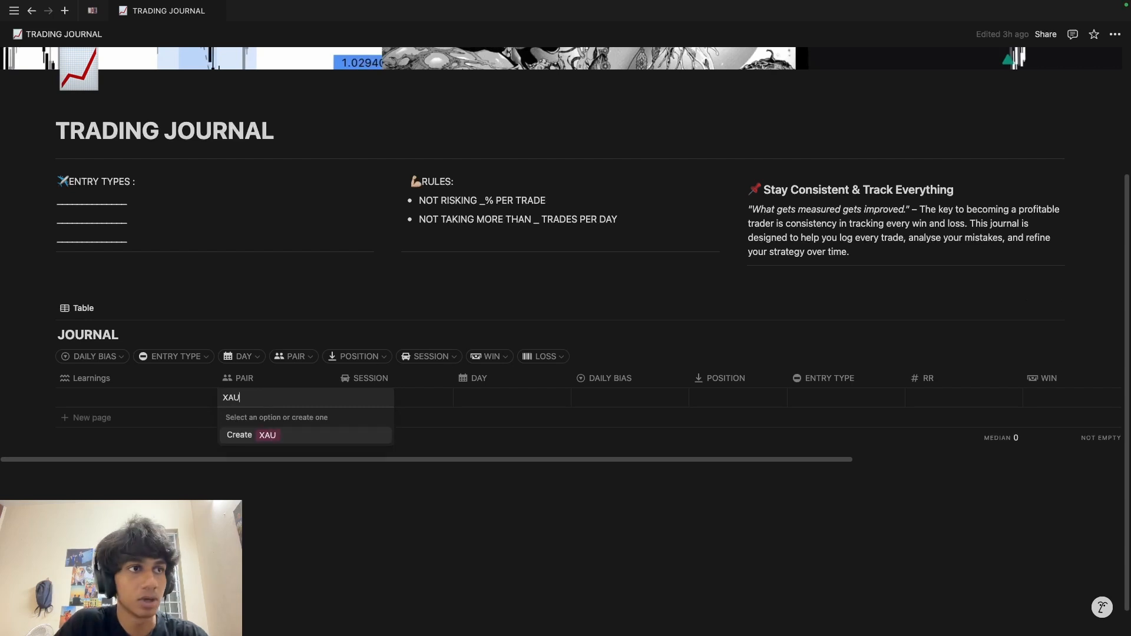
pyautogui.write('?U')
pyautogui.press('BackSpace')
pyautogui.press('BackSpace')
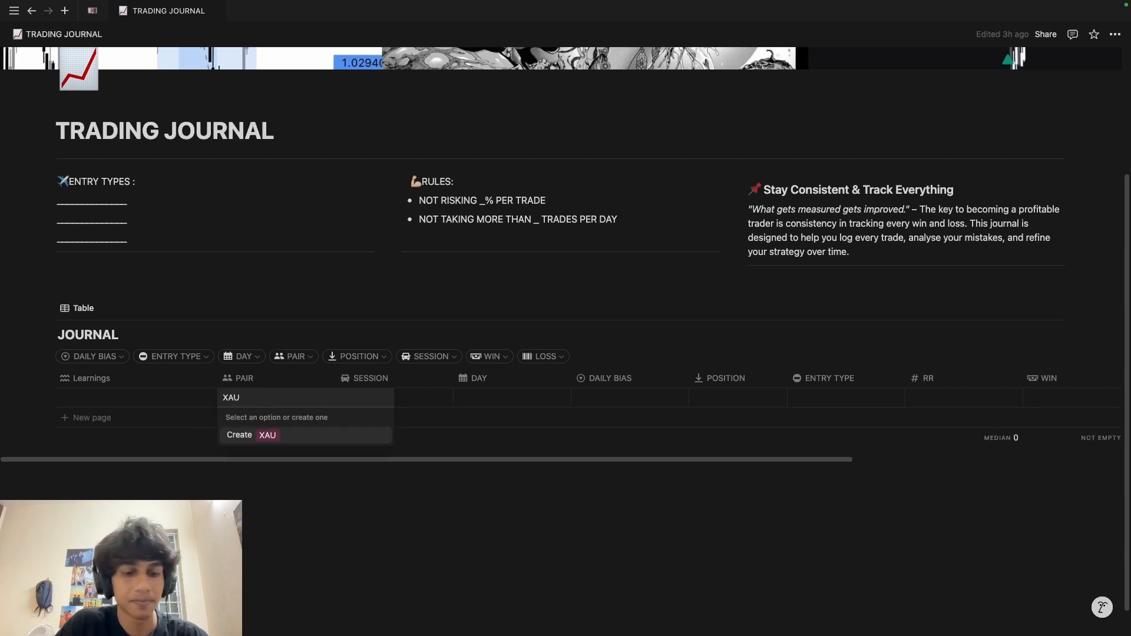
pyautogui.write('/USD')
pyautogui.press('Return')
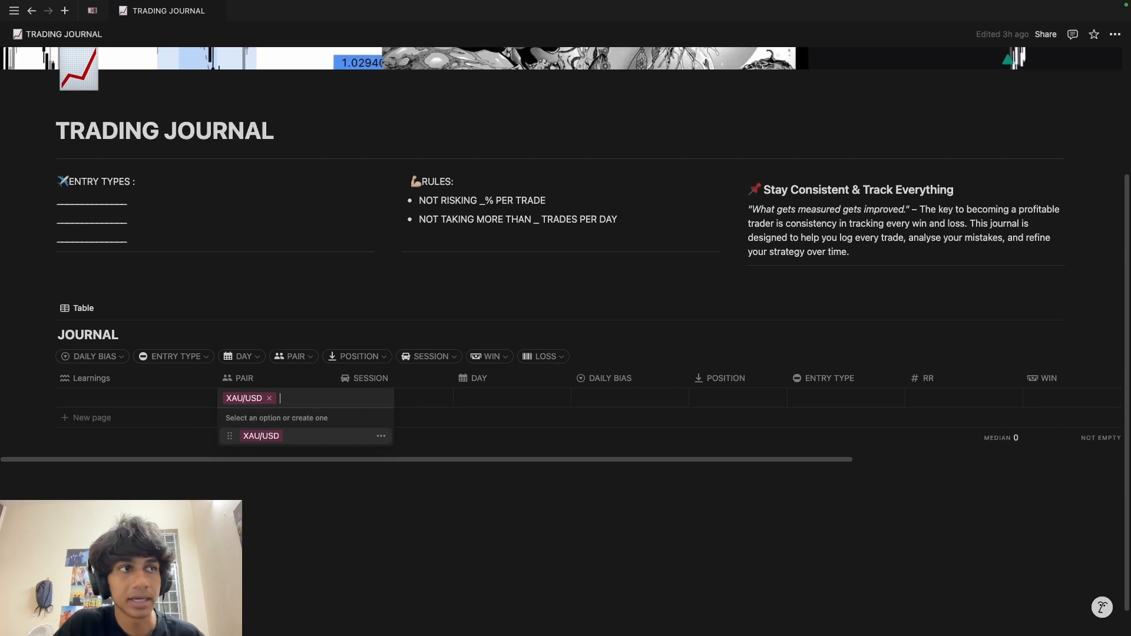
pyautogui.click(412, 390)
pyautogui.click(392, 396)
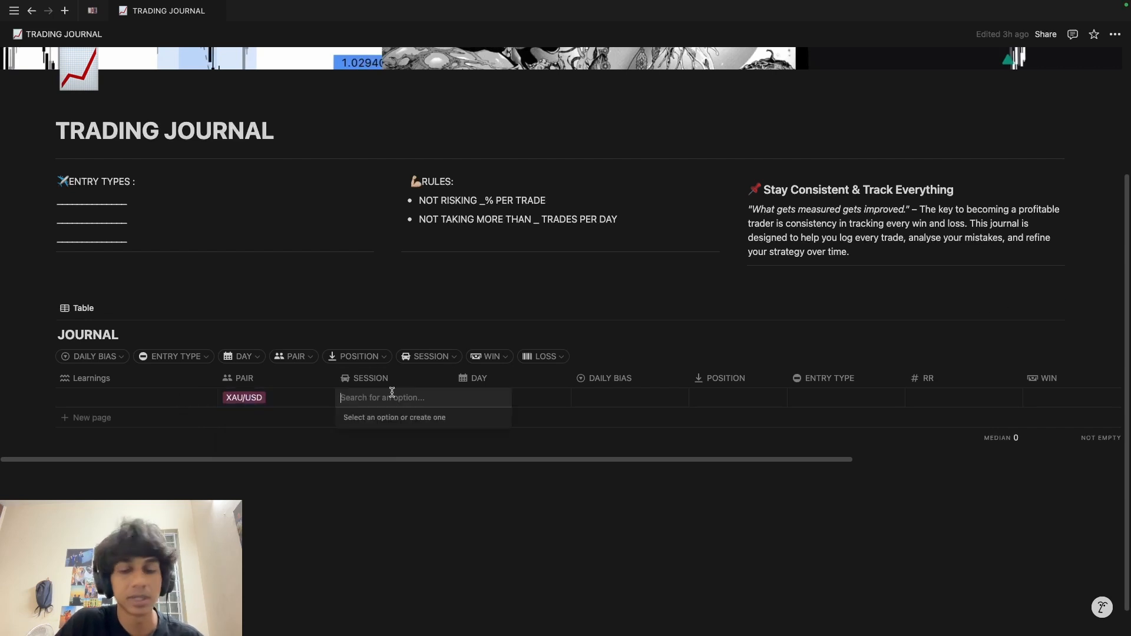
pyautogui.write('LONDON')
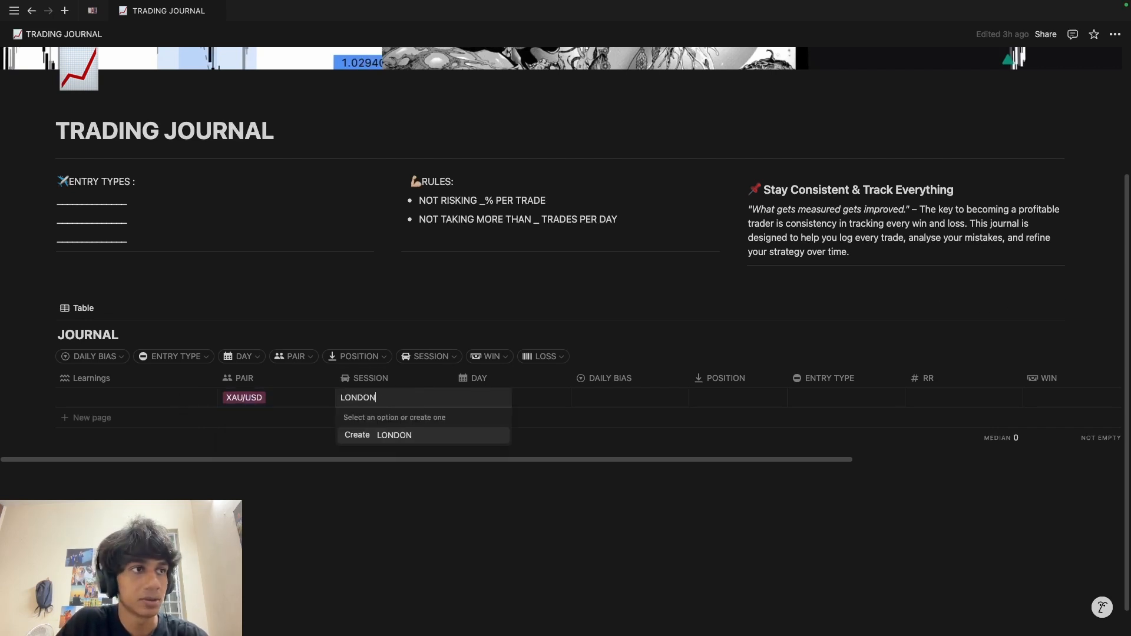
pyautogui.press('Return')
pyautogui.click(510, 404)
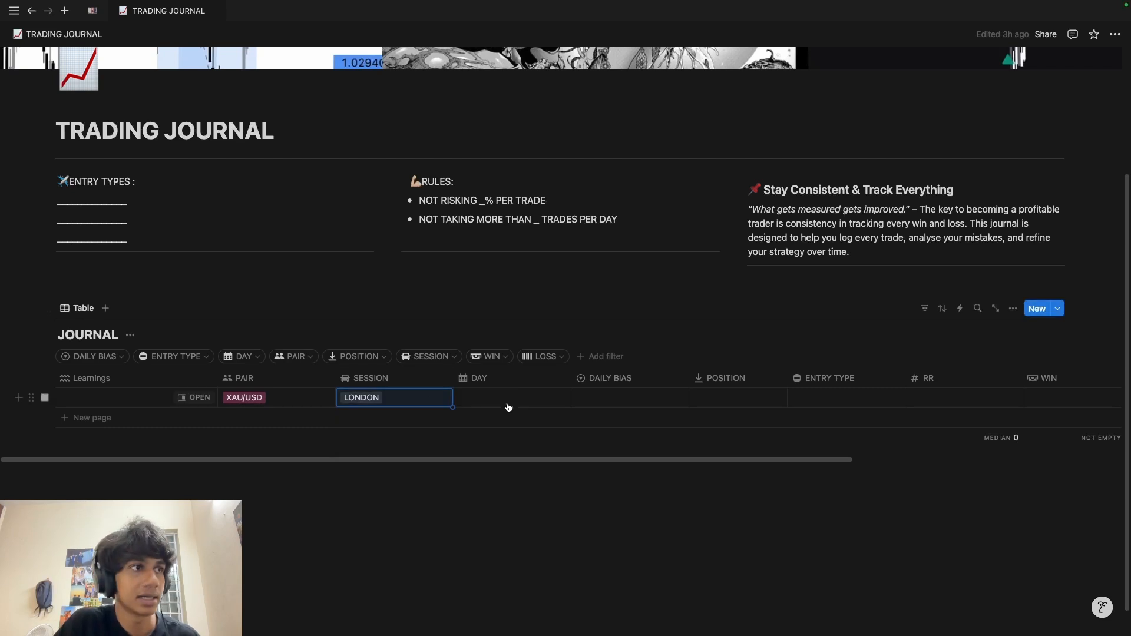
pyautogui.click(511, 407)
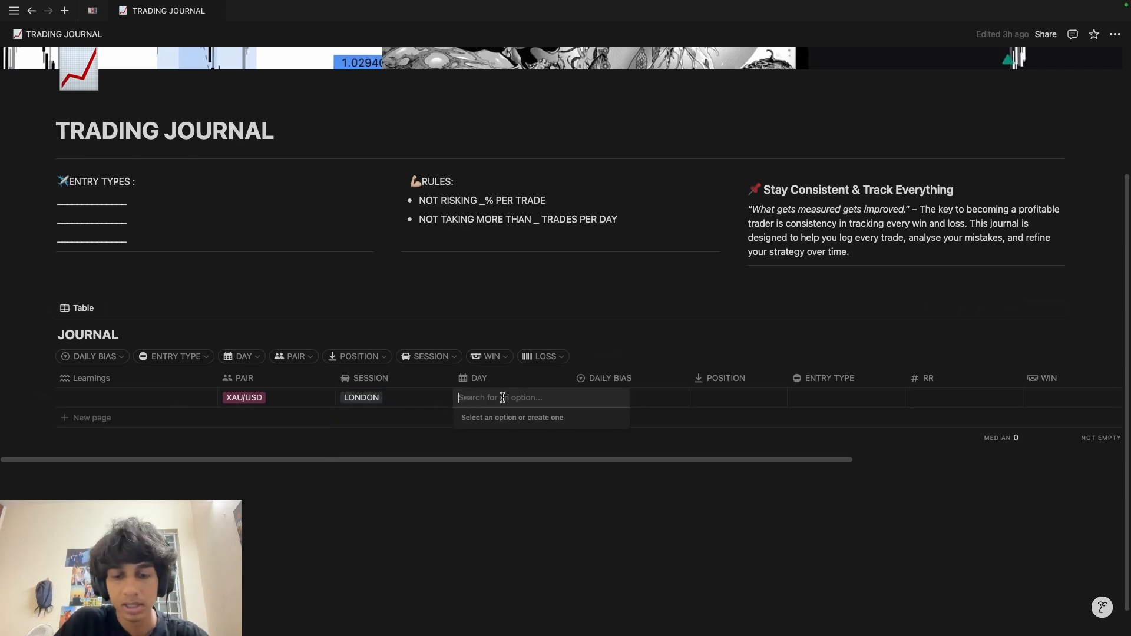
pyautogui.write('S')
pyautogui.press('BackSpace')
pyautogui.write('MONDAY')
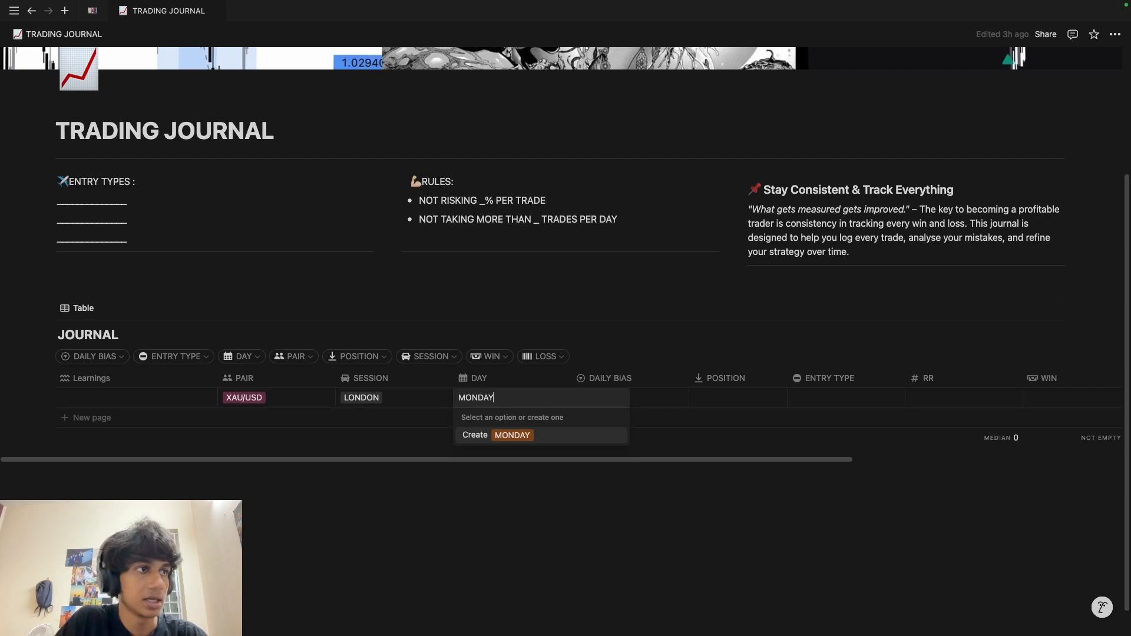
pyautogui.press('Return')
# Step: Tag the row with BULLISH bias, LONG position and BOS entry type
pyautogui.click(625, 405)
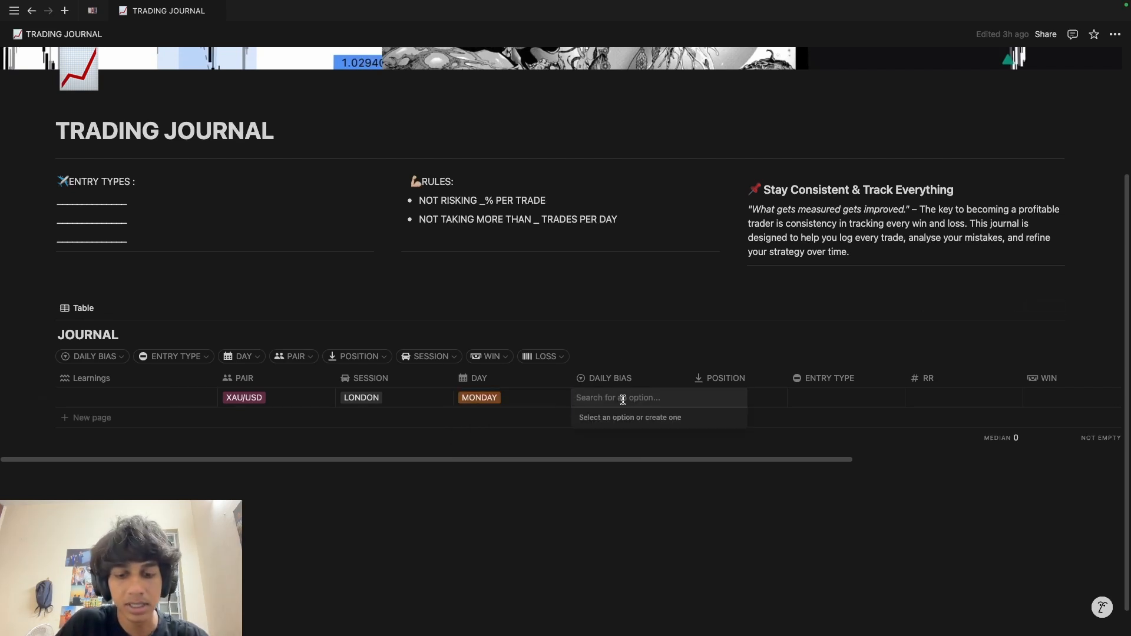
pyautogui.write('BUL')
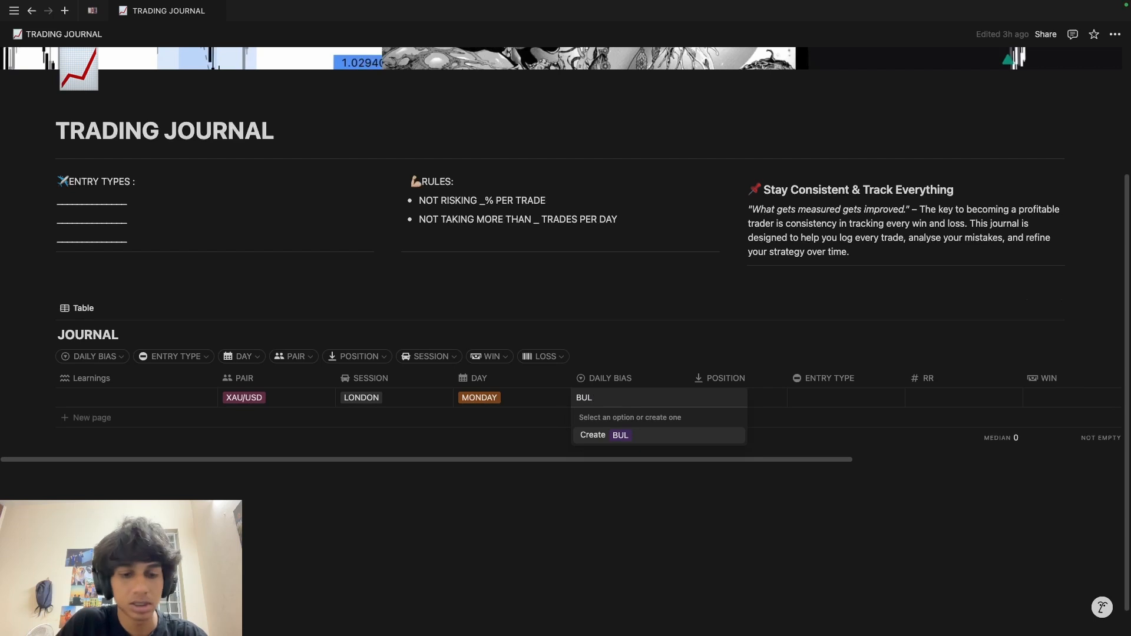
pyautogui.write('LISH')
pyautogui.press('Return')
pyautogui.click(728, 392)
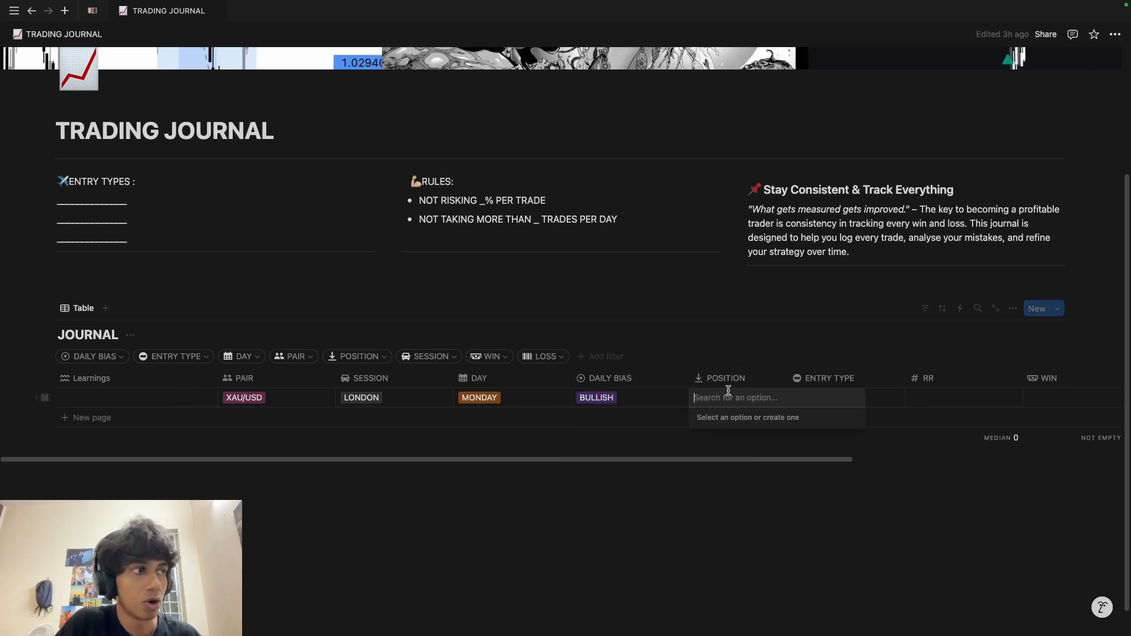
pyautogui.write('LONG')
pyautogui.press('Return')
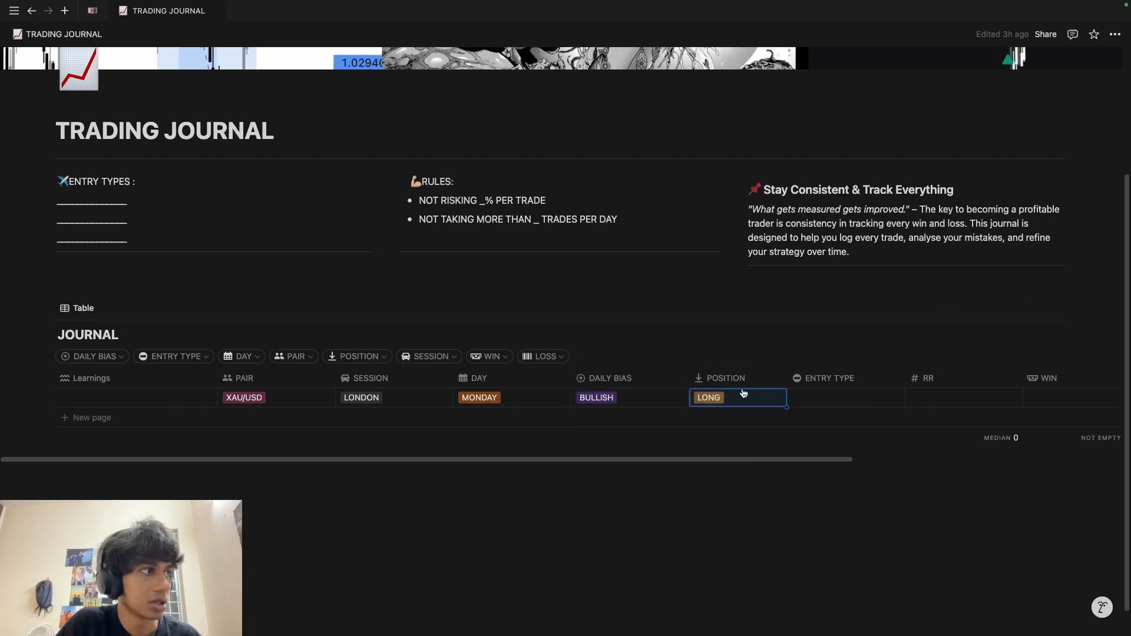
pyautogui.click(820, 396)
pyautogui.write('BOS')
pyautogui.press('Return')
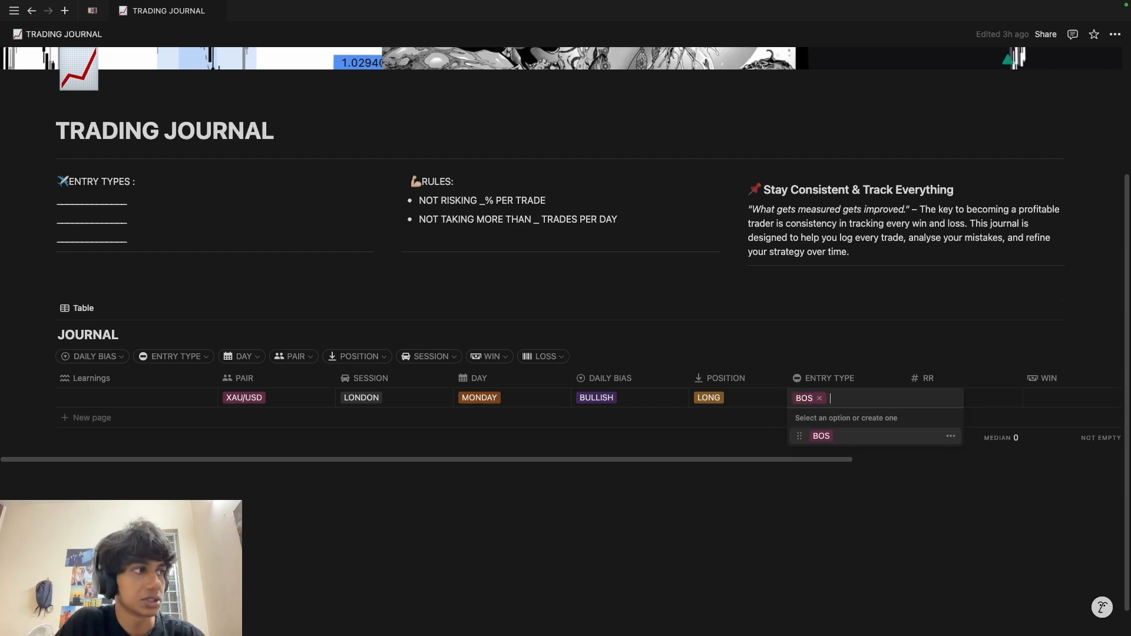
pyautogui.click(958, 386)
pyautogui.click(906, 390)
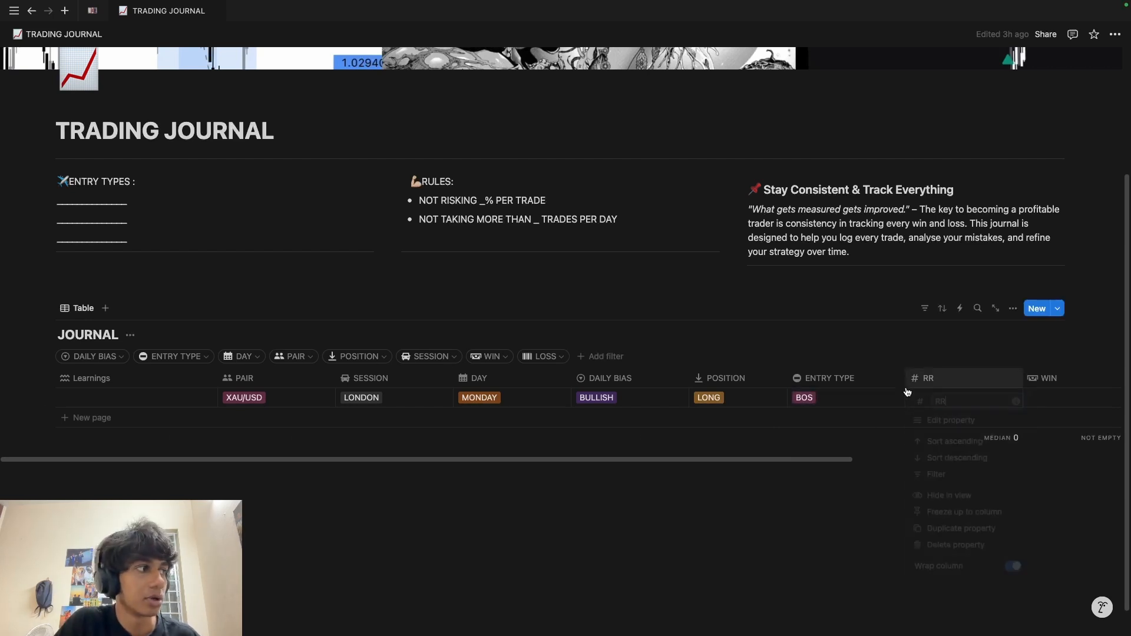
# Step: Enter an RR of 2.3 and tag the trade WIN
pyautogui.click(926, 403)
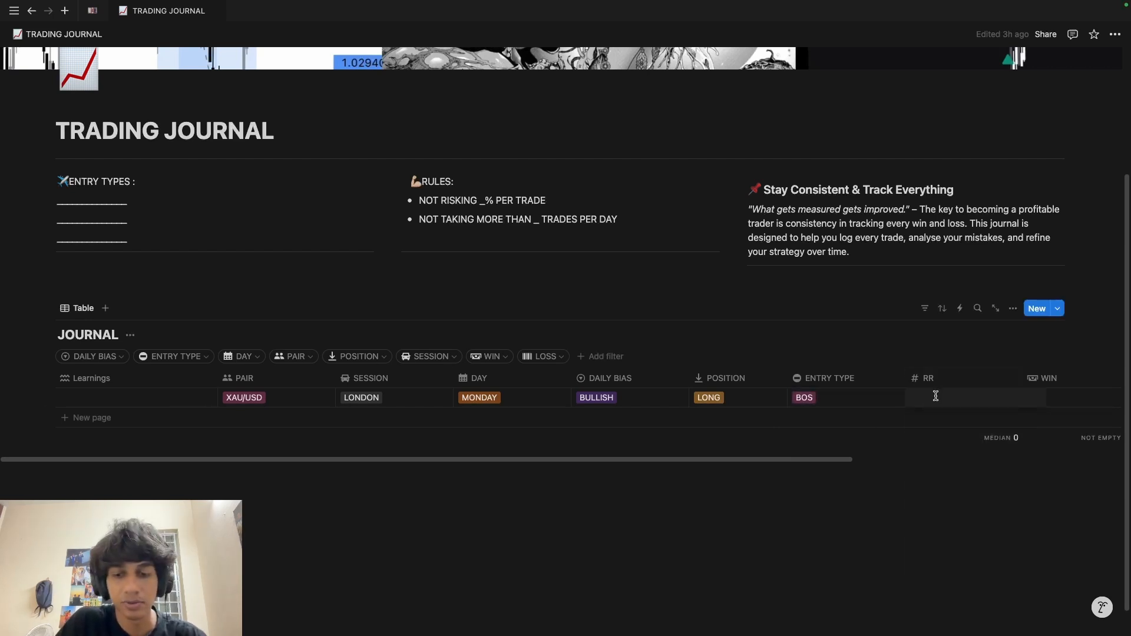
pyautogui.write('2.3')
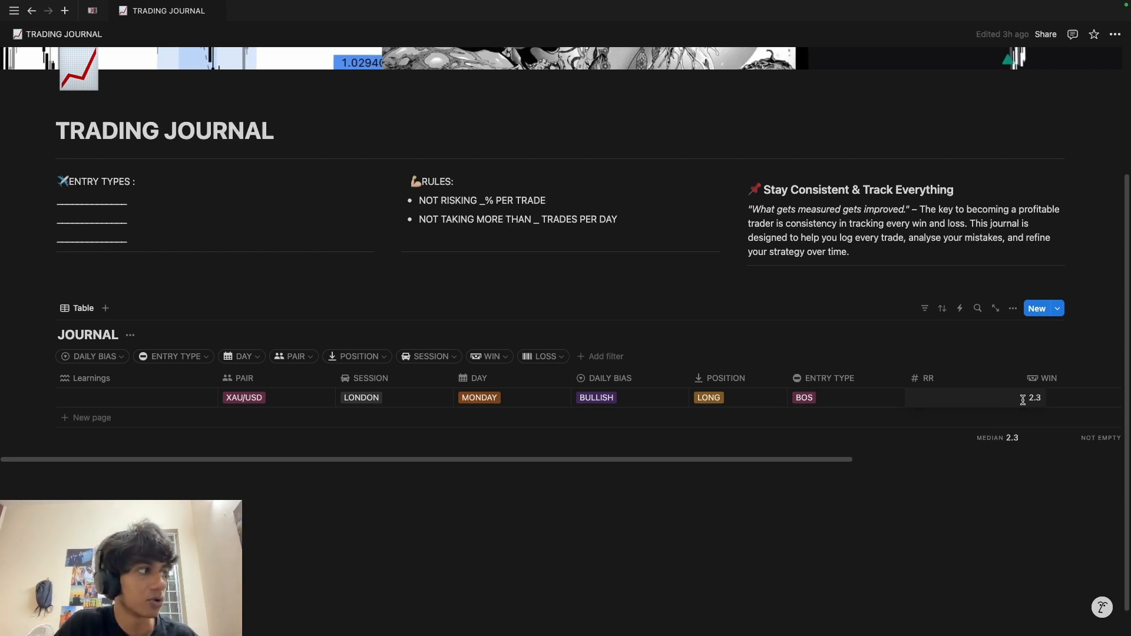
pyautogui.click(1062, 401)
pyautogui.write('WIN')
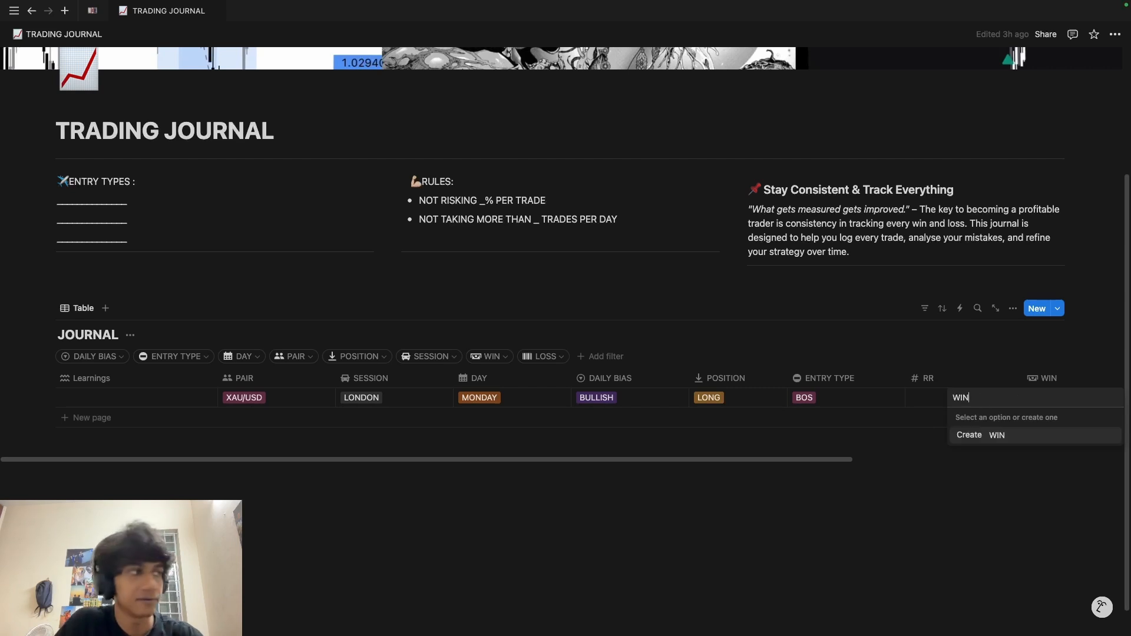
pyautogui.press('Return')
# Step: Log a profit of 1000 in the trade's PROFIT cell
pyautogui.hscroll(5, 1002, 407)
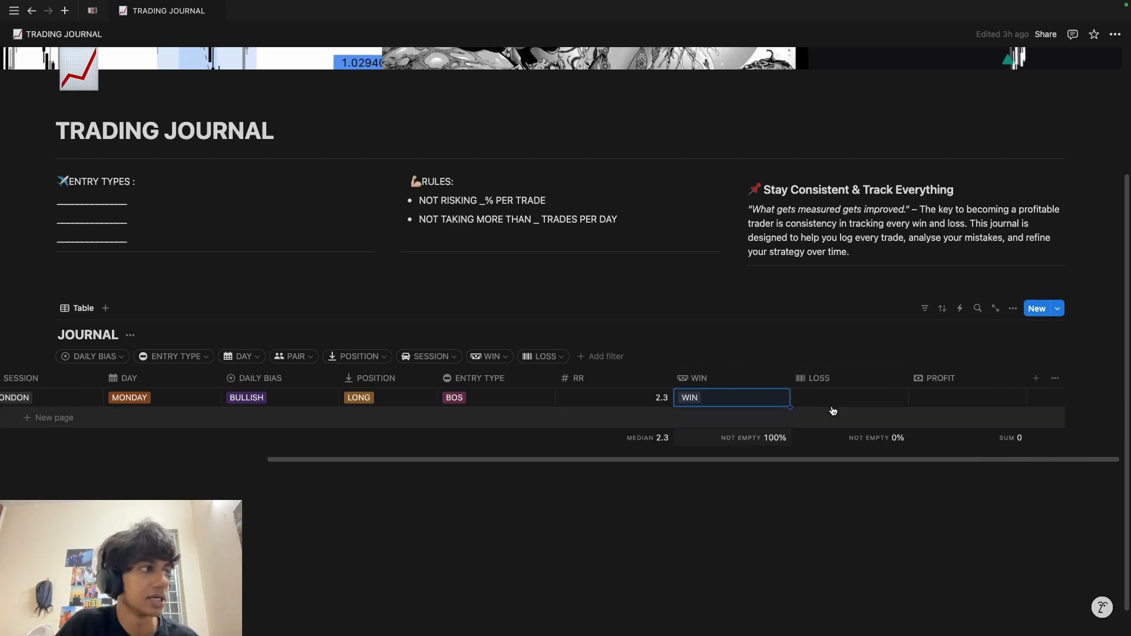
pyautogui.click(929, 398)
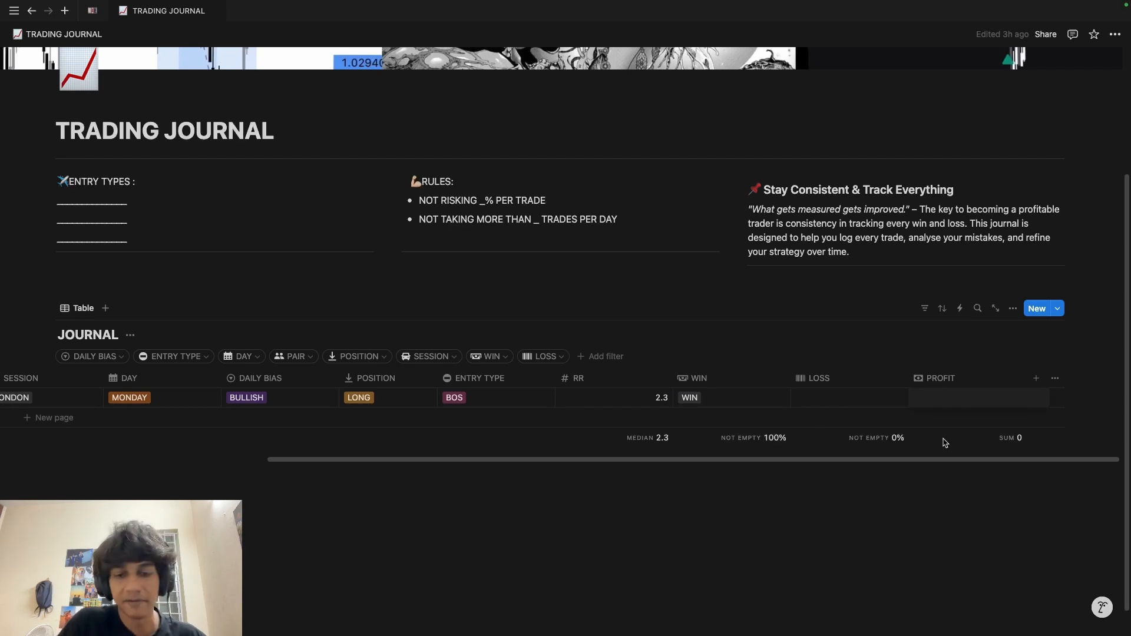
pyautogui.write('1000')
pyautogui.press('Return')
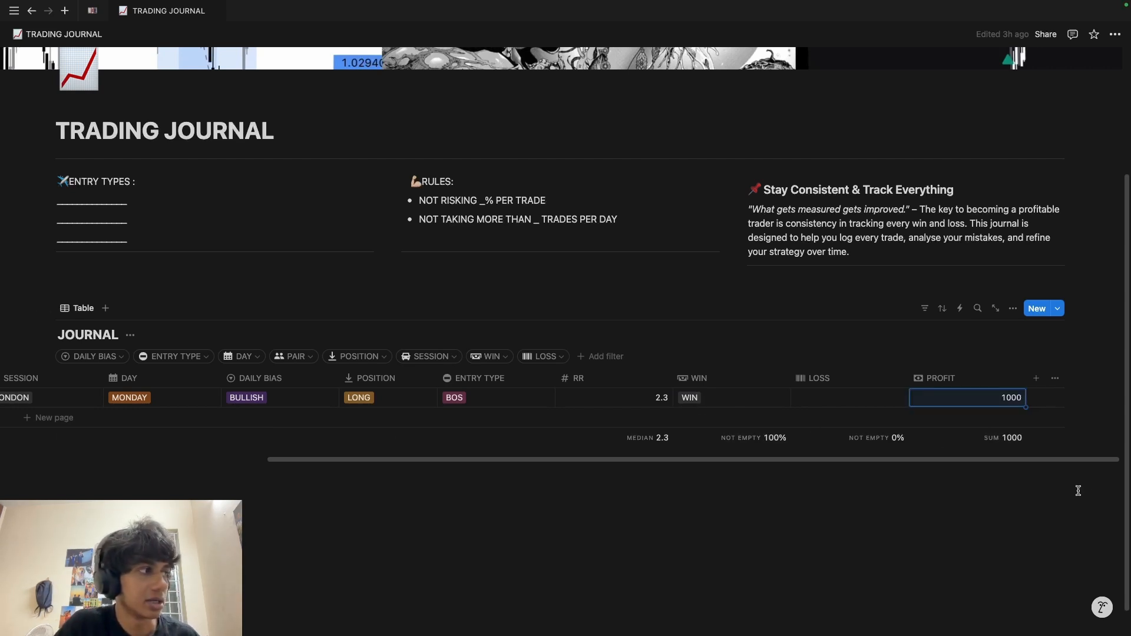
pyautogui.hscroll(-10, 353, 397)
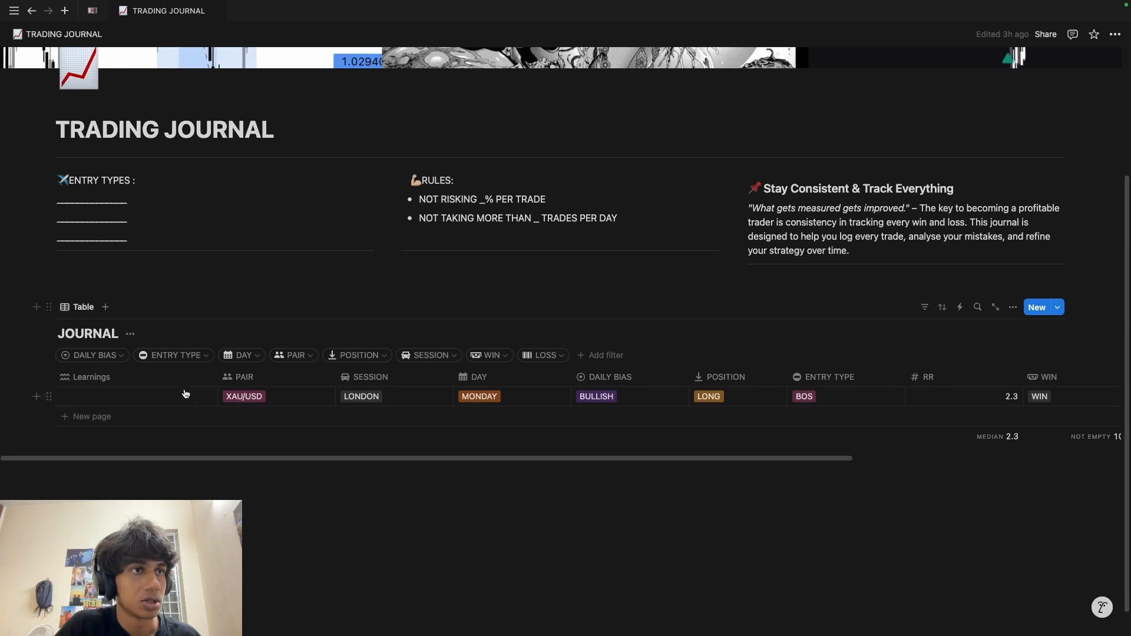
# Step: Open the first trade in side peek, title it 'COULD HAVE HOLDED MY TRADE MY TRADE', and click into its body
pyautogui.click(187, 399)
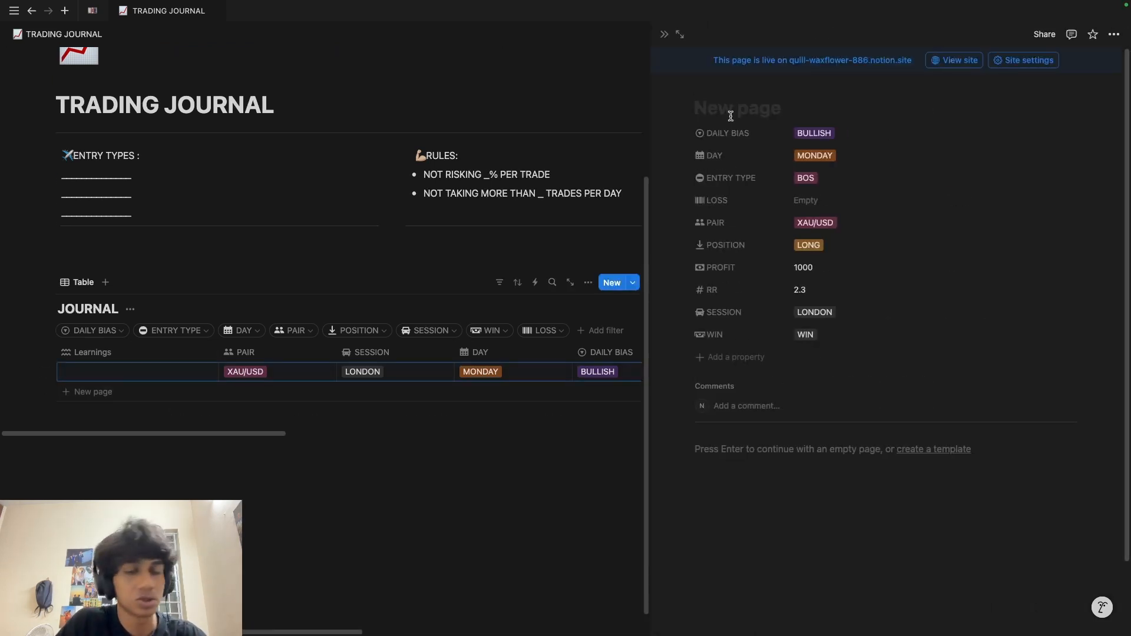
pyautogui.write('COULD HAVE HOLDED MY TRADE MY TRADE')
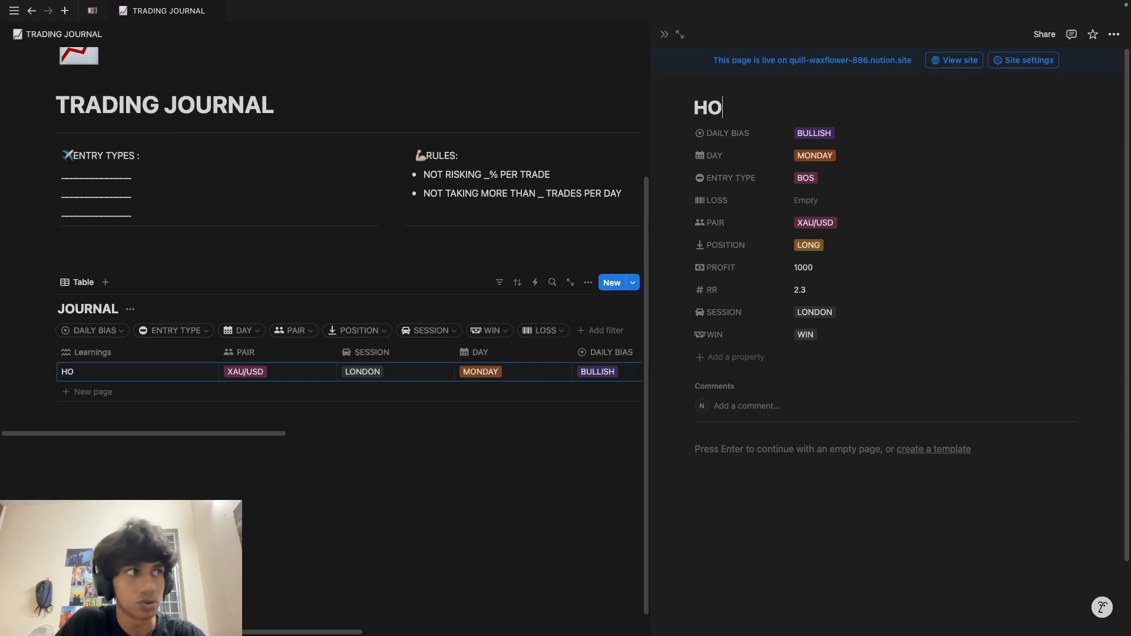
pyautogui.scroll(-2, 876, 561)
pyautogui.click(740, 404)
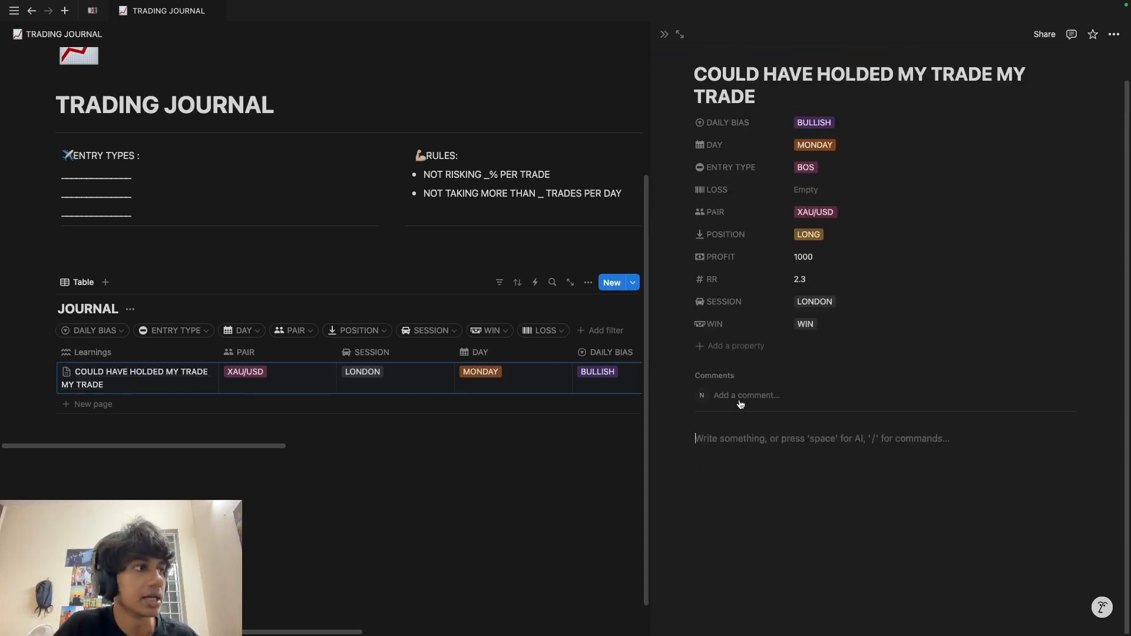
pyautogui.scroll(1, 747, 462)
pyautogui.scroll(-1, 750, 468)
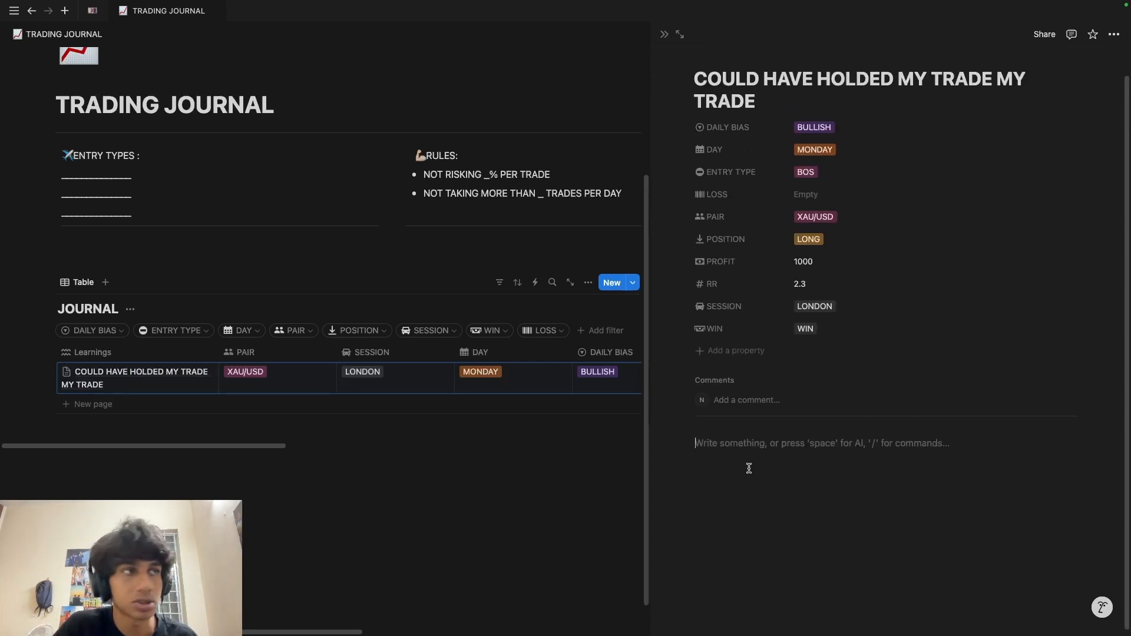
# Step: Close the side peek, filter the JOURNAL to BOS entries, and preview the remaining trade
pyautogui.click(664, 34)
pyautogui.click(174, 356)
pyautogui.click(205, 424)
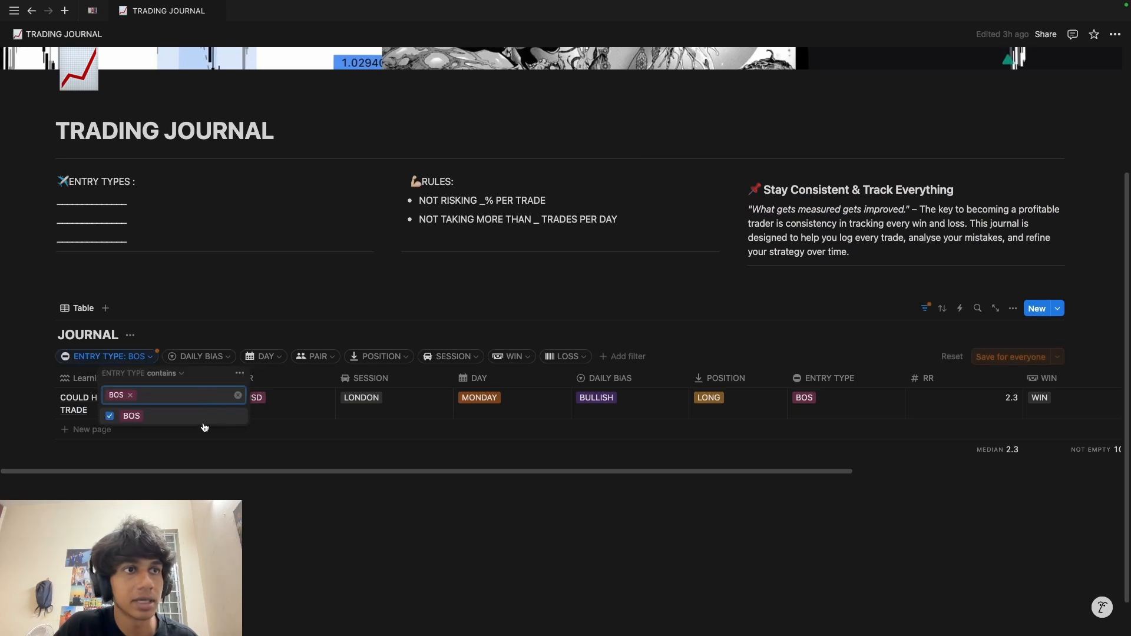
pyautogui.click(335, 434)
pyautogui.click(200, 401)
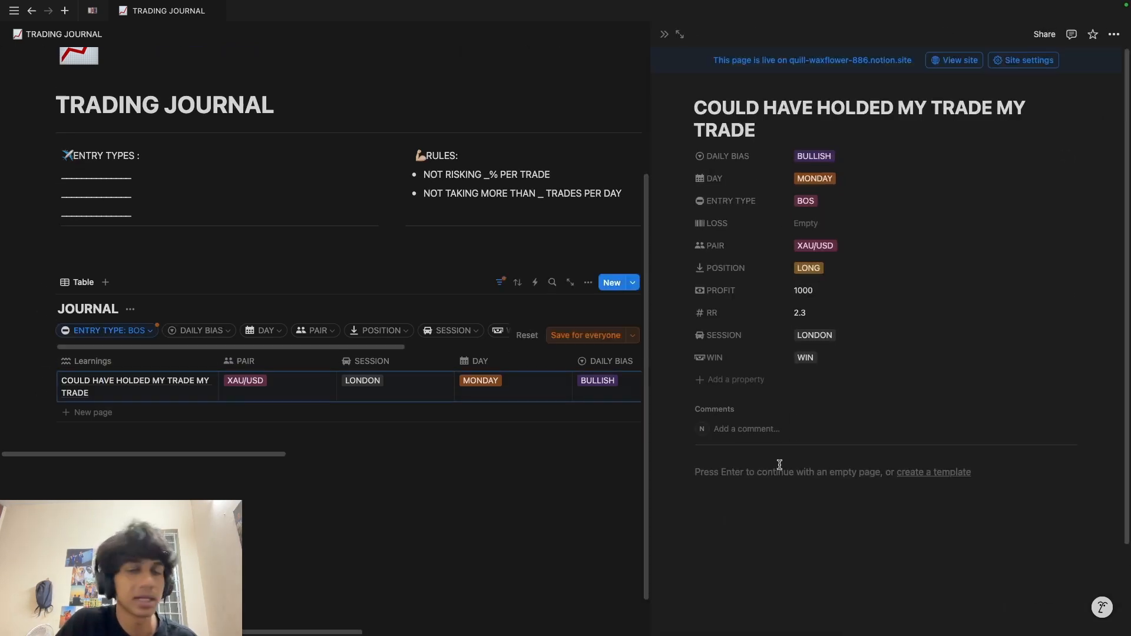
pyautogui.scroll(-2, 779, 498)
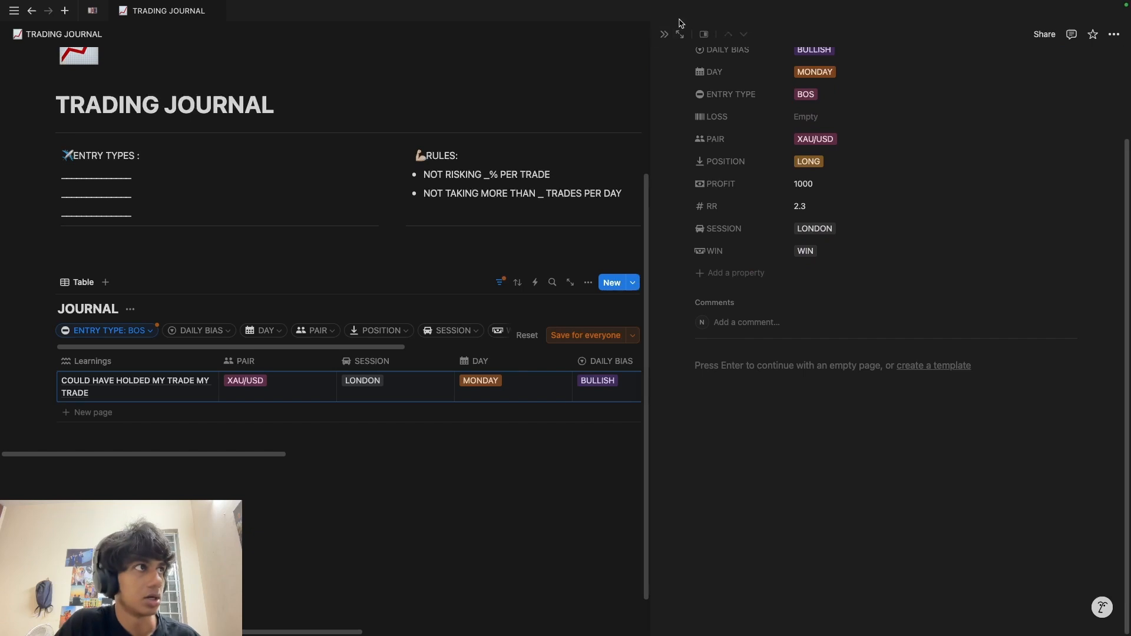
pyautogui.click(664, 34)
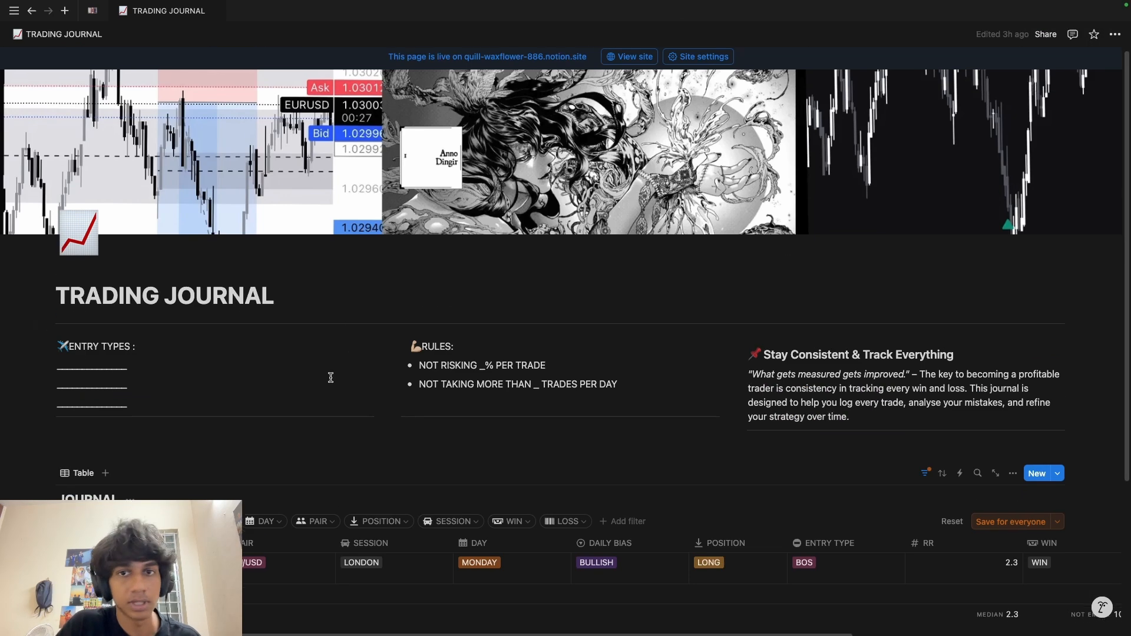
pyautogui.scroll(-2, 326, 413)
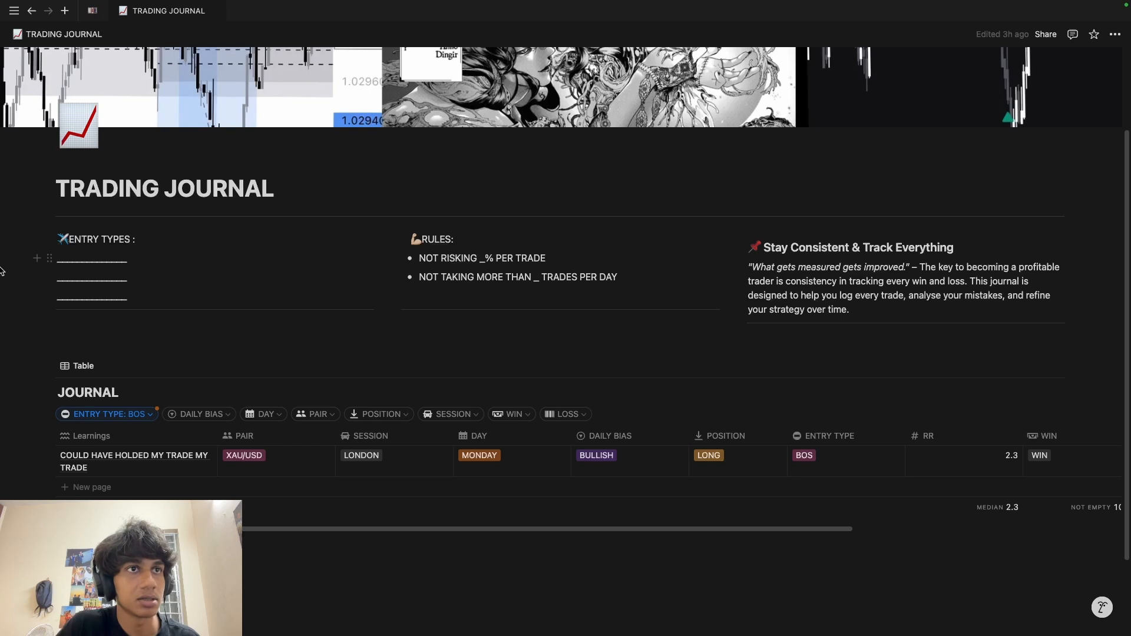
# Step: Switch to the MONEYMAKER -JOURNAL page and scroll through its trade table
pyautogui.moveTo(2, 288)
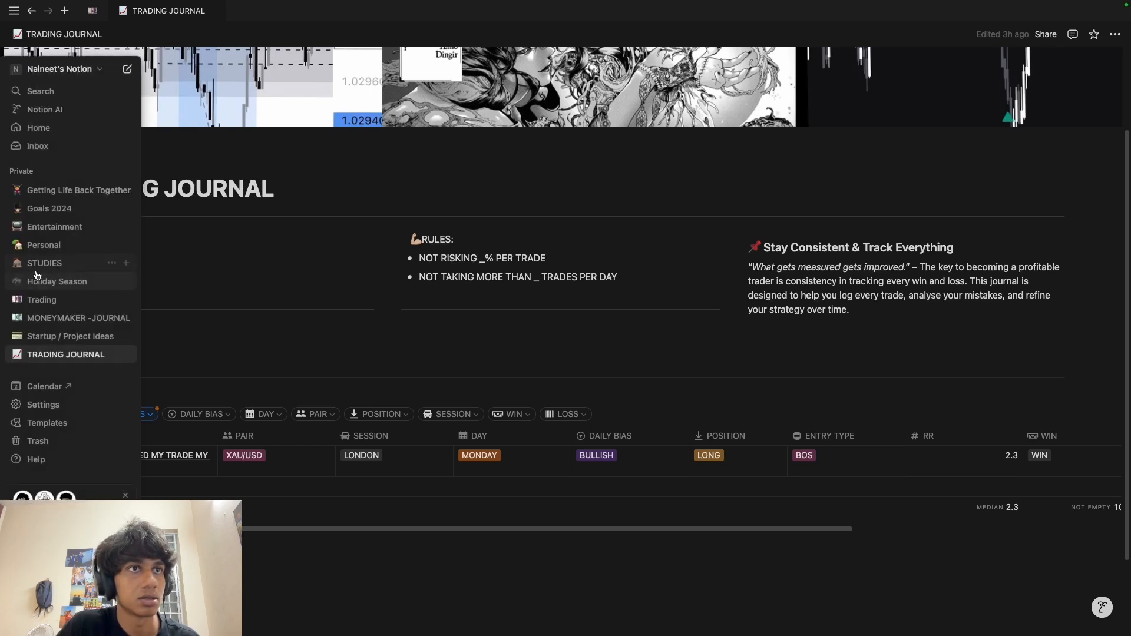
pyautogui.click(55, 318)
pyautogui.scroll(-10, 424, 424)
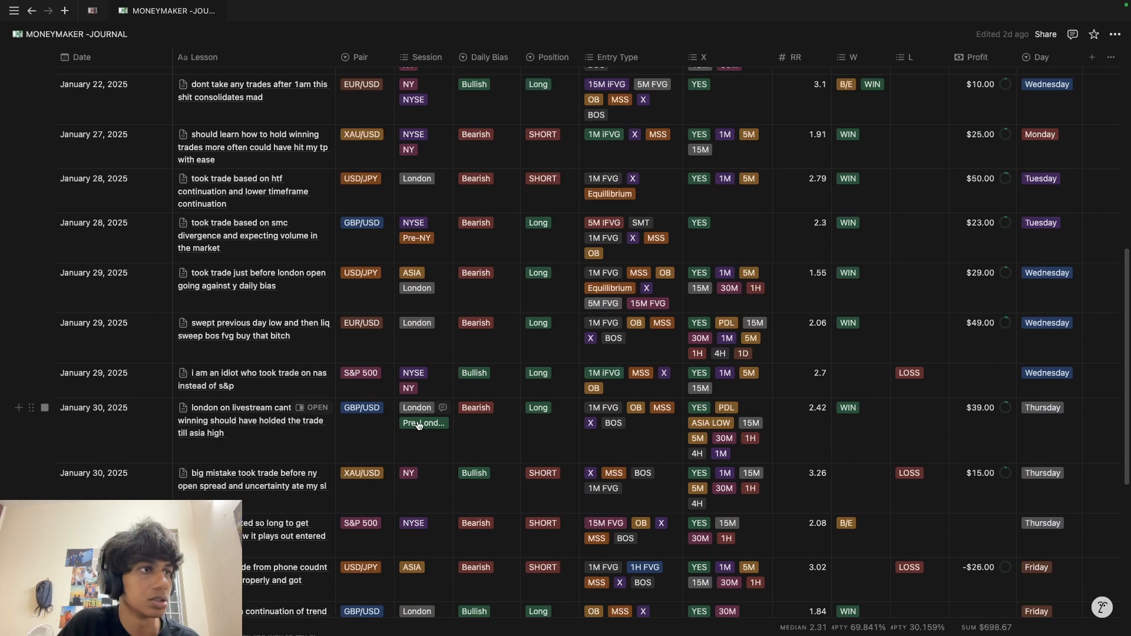
pyautogui.scroll(20, 438, 453)
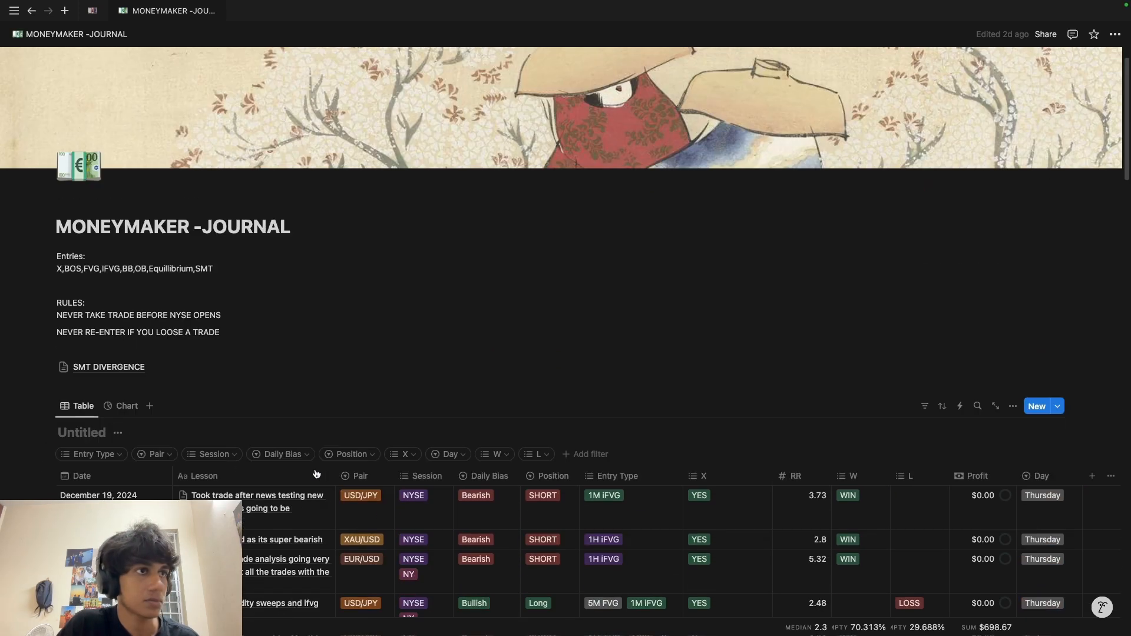
pyautogui.scroll(-3, 117, 442)
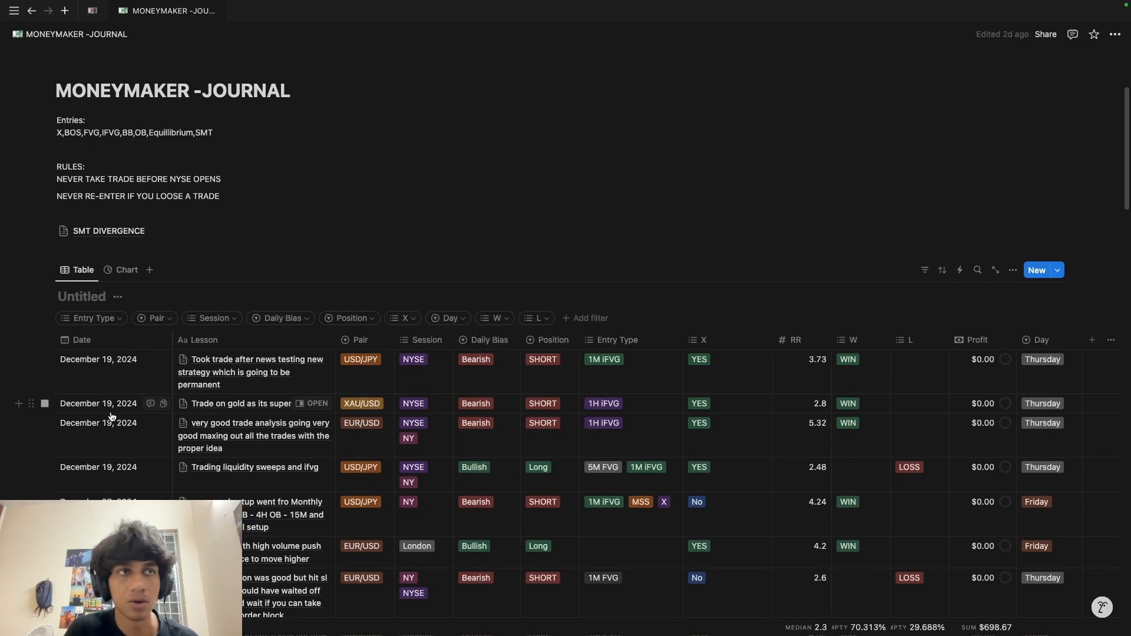
# Step: Tick OB, MSS and X in the Entry Type filter and scroll the filtered table totalling $664.29
pyautogui.click(91, 318)
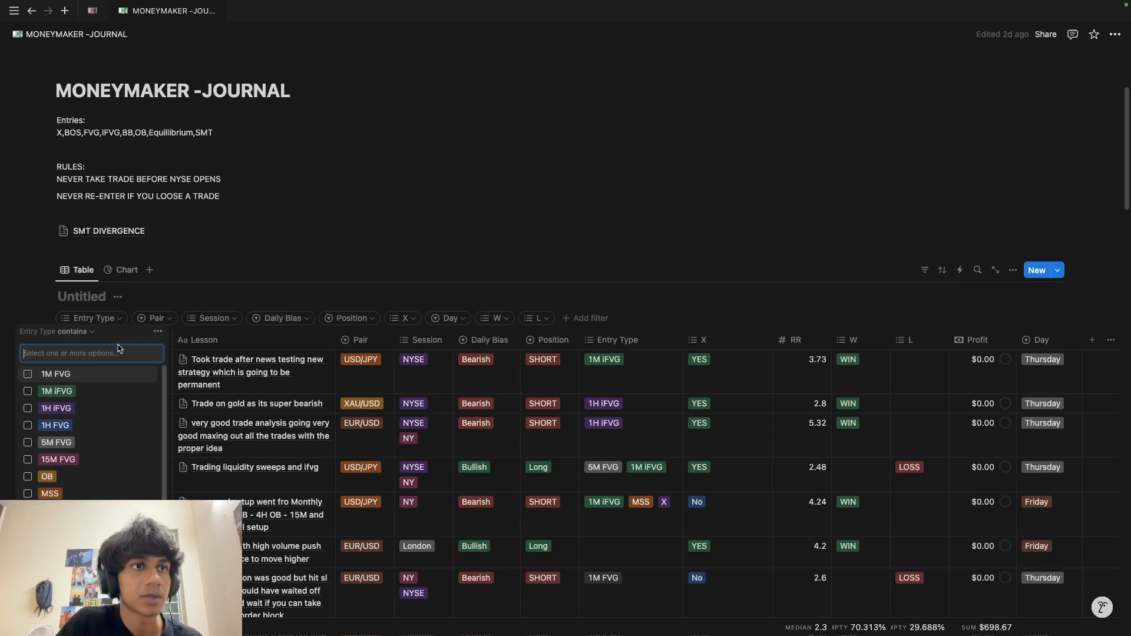
pyautogui.click(27, 469)
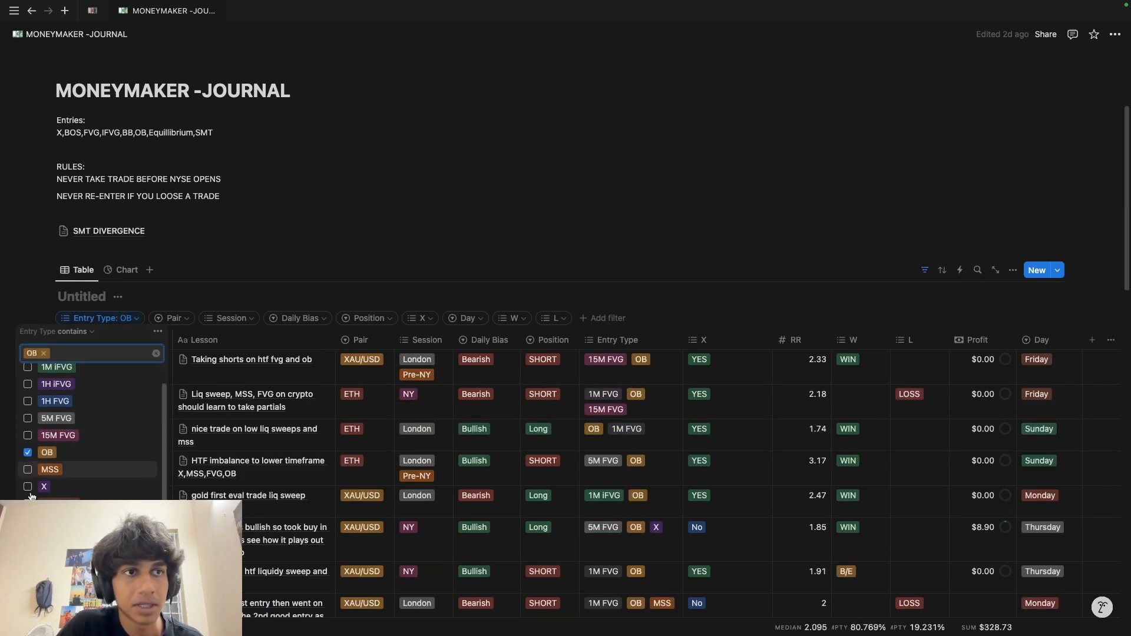
pyautogui.scroll(-7, 253, 475)
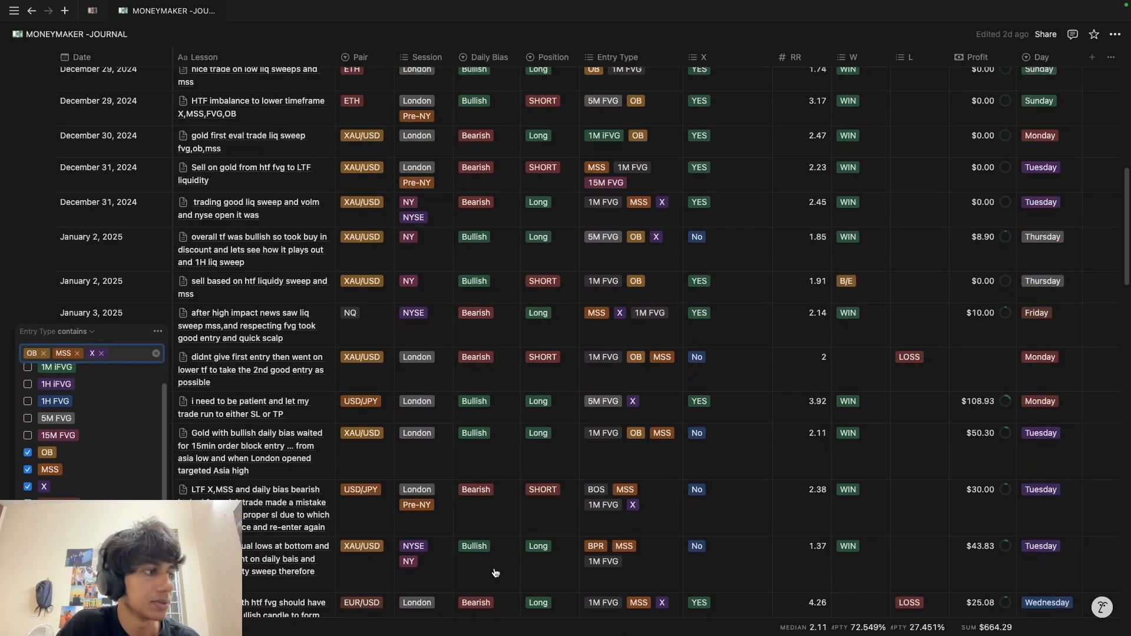
pyautogui.scroll(7, 492, 573)
pyautogui.scroll(-2, 259, 320)
pyautogui.scroll(-20, 257, 319)
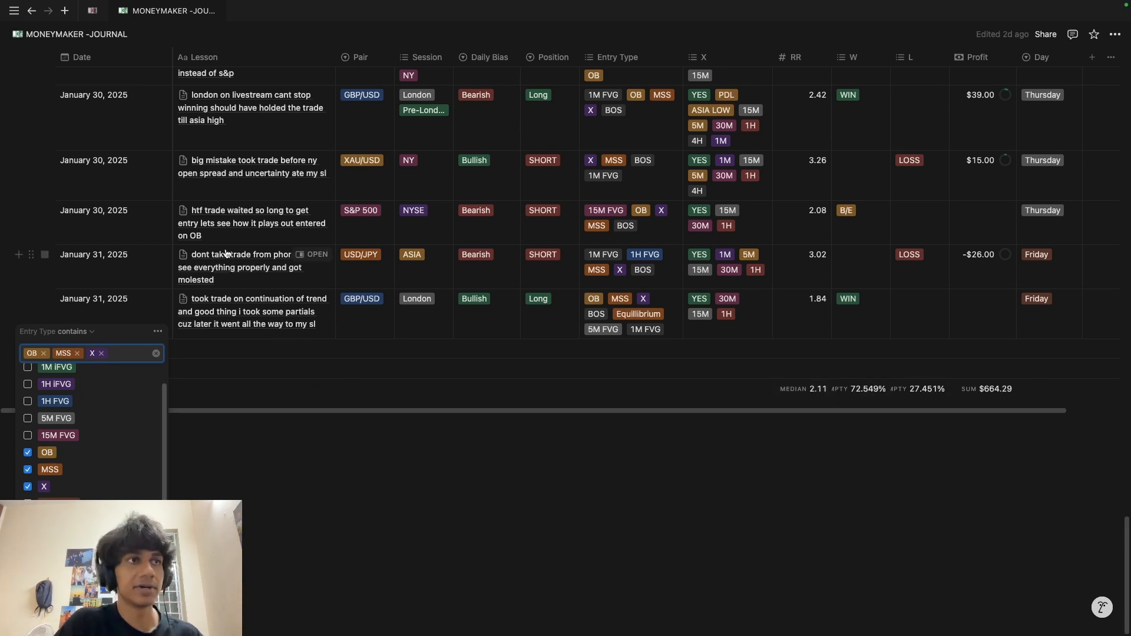
# Step: Preview the charts of the last trade, the January 31 USD/JPY trade and the January 30 S&P 500 trade
pyautogui.scroll(1, 297, 294)
pyautogui.click(299, 321)
pyautogui.scroll(-10, 864, 444)
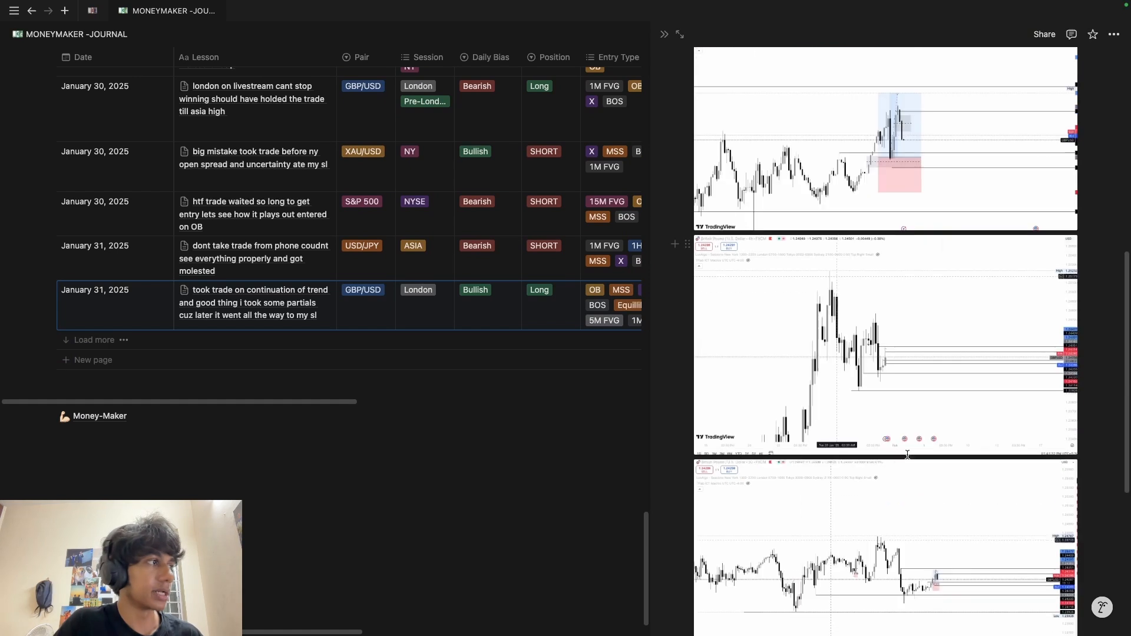
pyautogui.scroll(10, 864, 445)
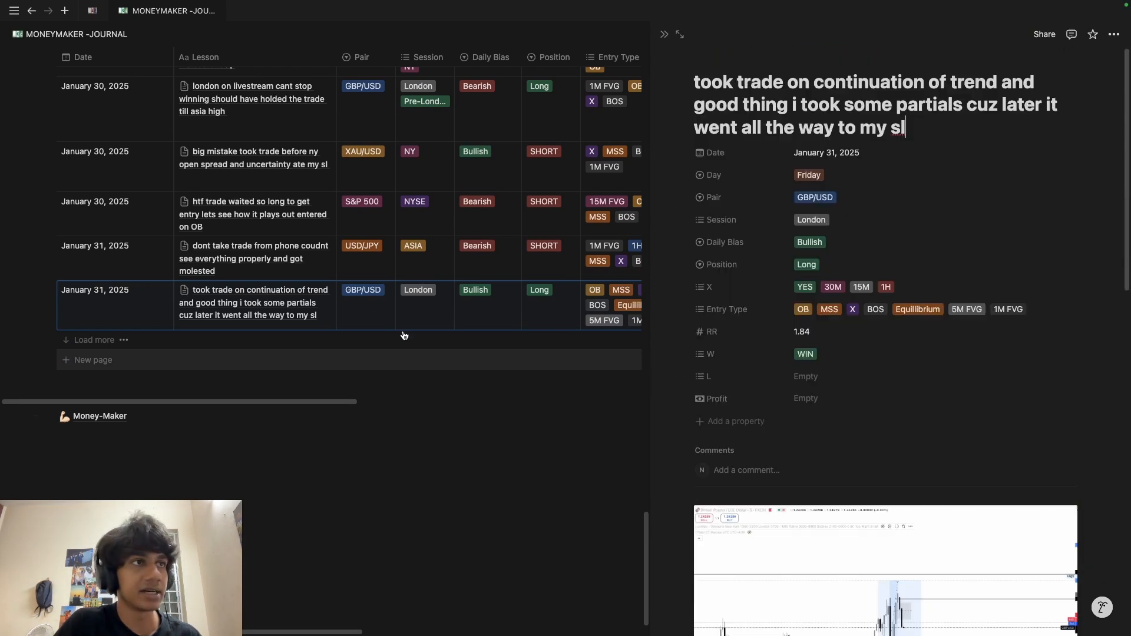
pyautogui.click(318, 245)
pyautogui.scroll(-6, 776, 444)
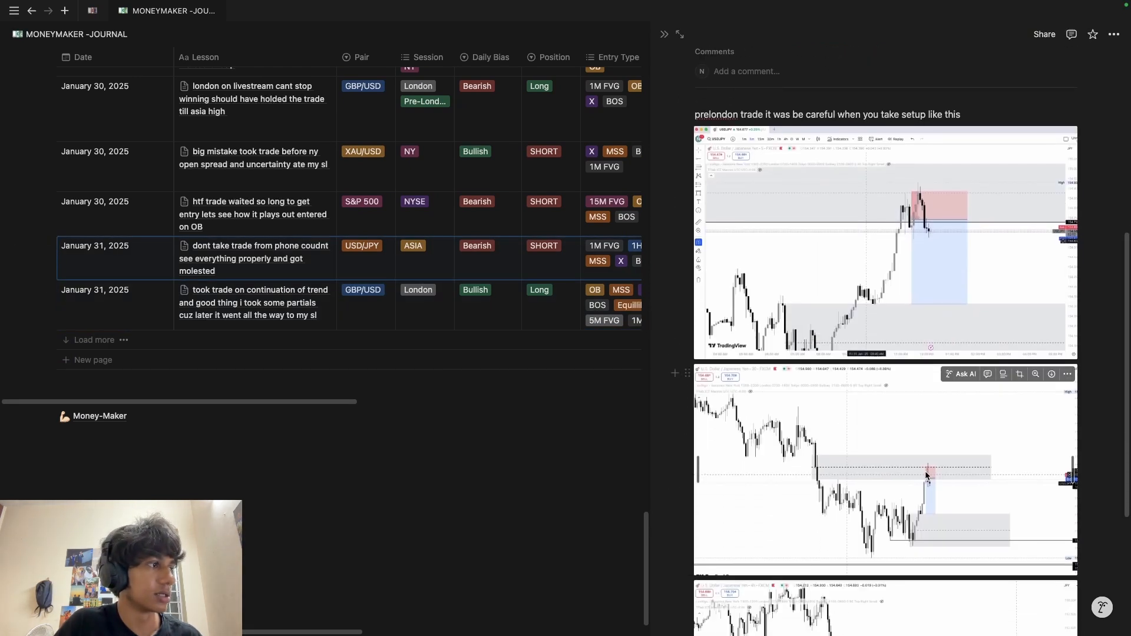
pyautogui.scroll(6, 776, 445)
pyautogui.click(312, 202)
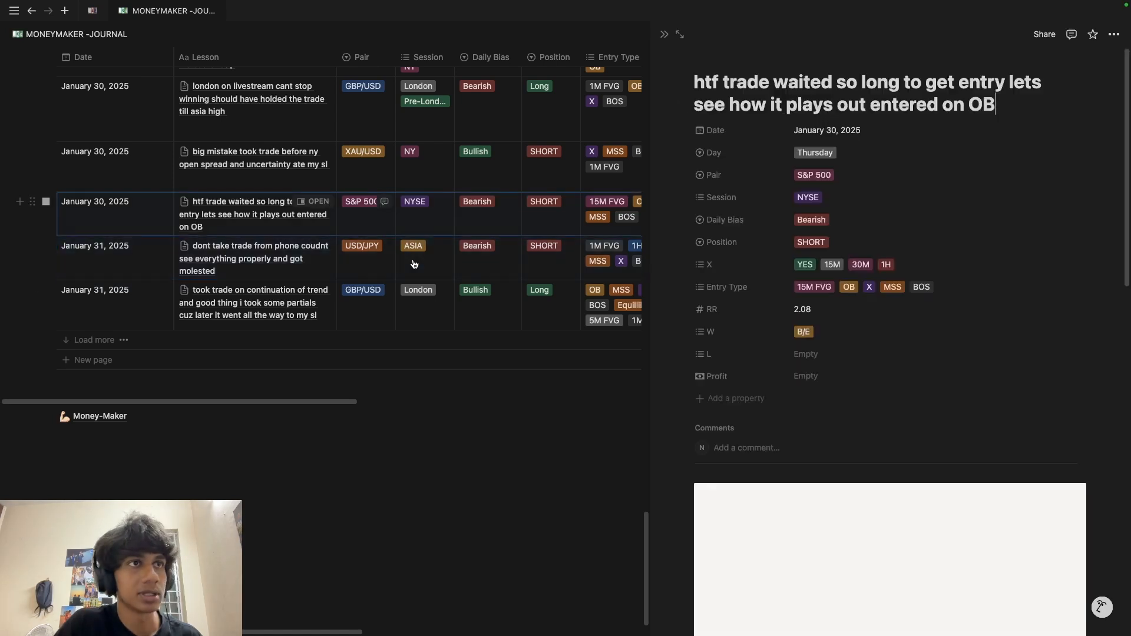
pyautogui.scroll(4, 412, 260)
pyautogui.scroll(-10, 789, 400)
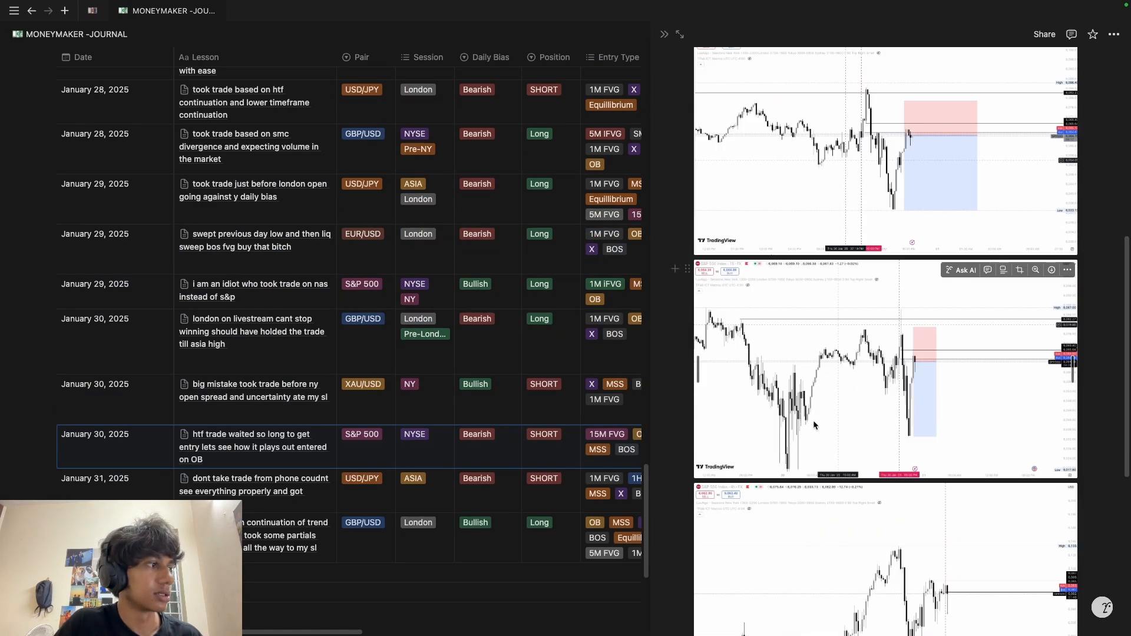
pyautogui.scroll(4, 811, 424)
pyautogui.scroll(8, 313, 423)
pyautogui.scroll(-7, 313, 423)
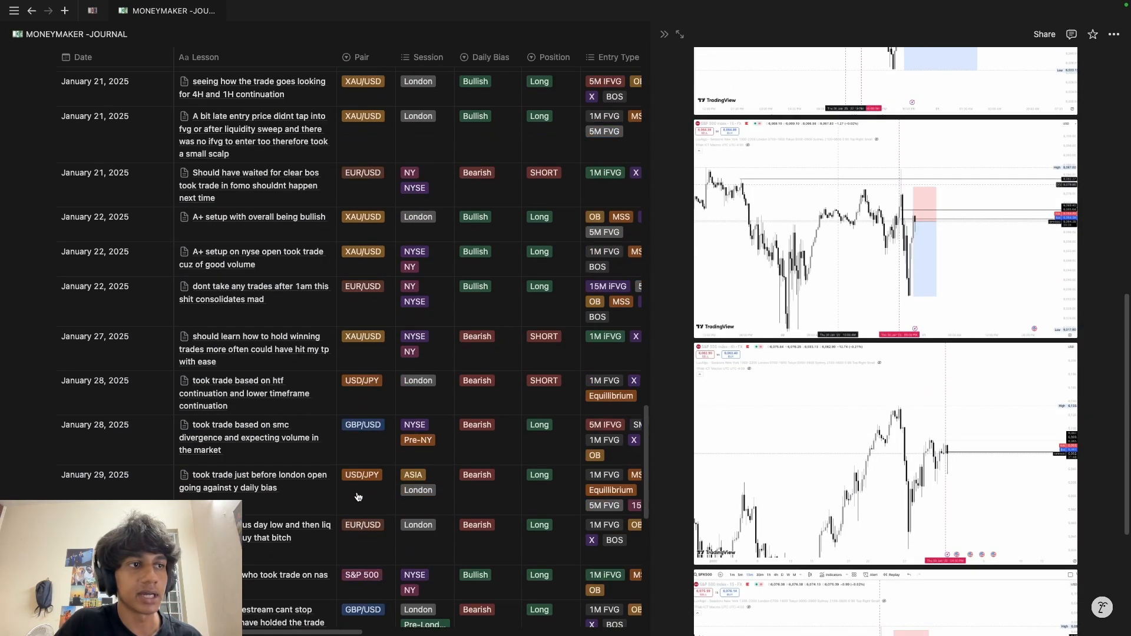
# Step: Preview the January 30 XAU/USD and GBP/USD trade charts, then close the side peek
pyautogui.click(313, 461)
pyautogui.scroll(-8, 824, 516)
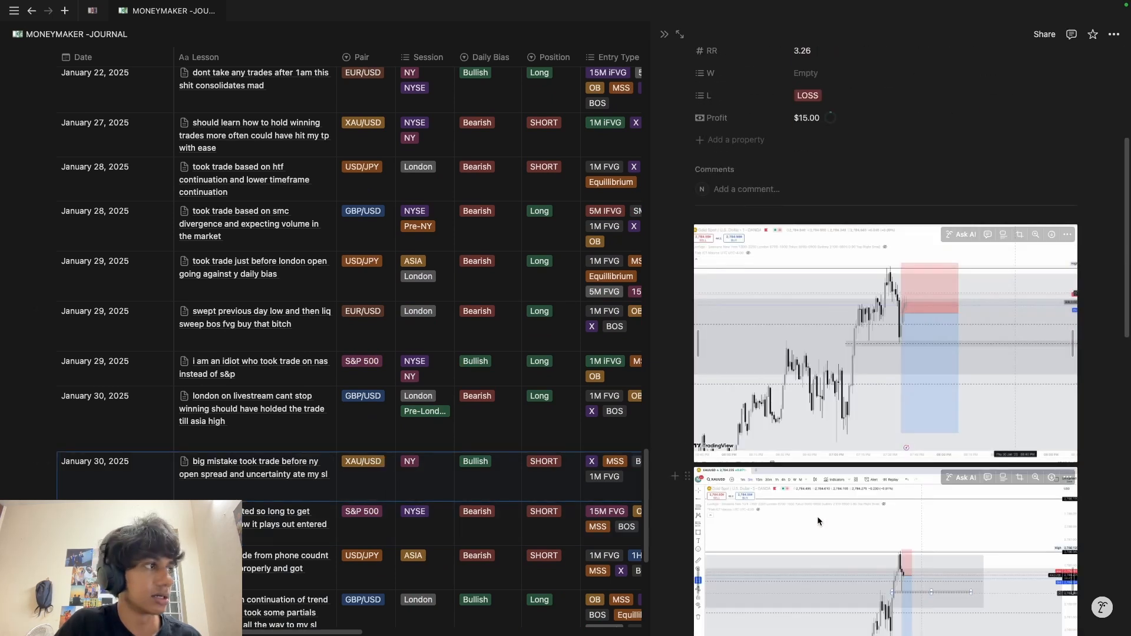
pyautogui.scroll(-6, 793, 511)
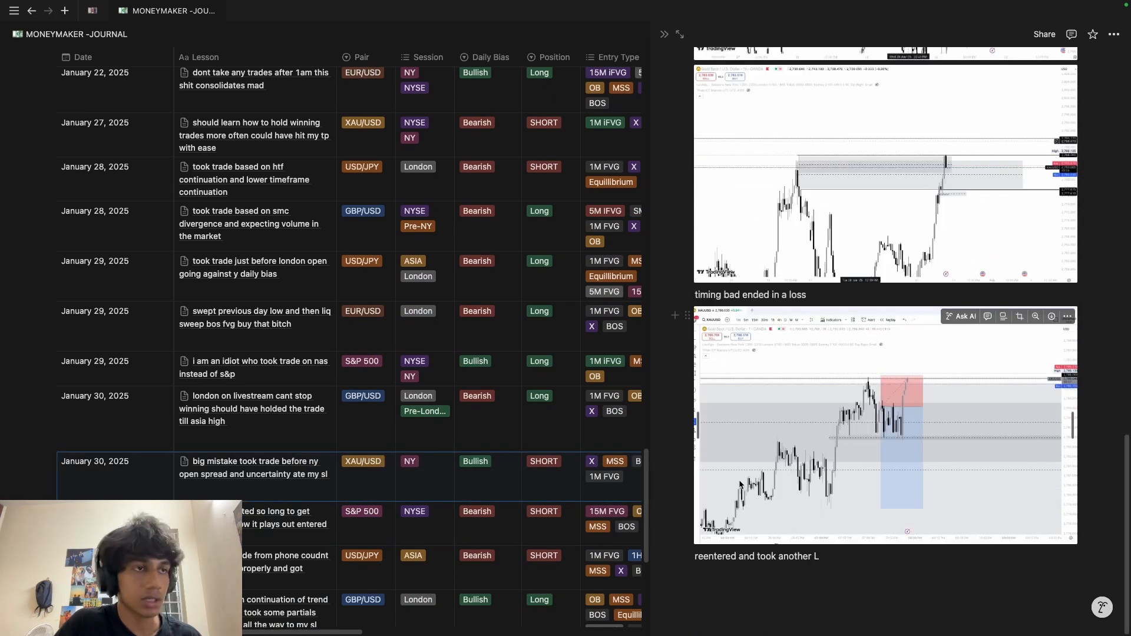
pyautogui.scroll(-5, 740, 485)
pyautogui.click(312, 396)
pyautogui.scroll(-5, 932, 511)
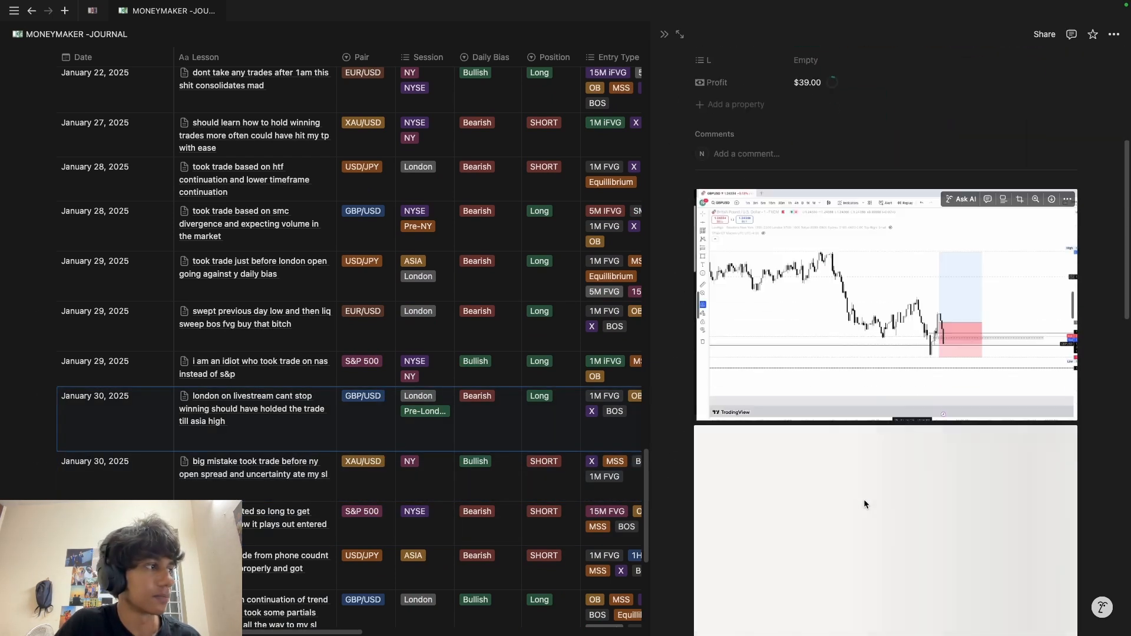
pyautogui.scroll(-10, 848, 495)
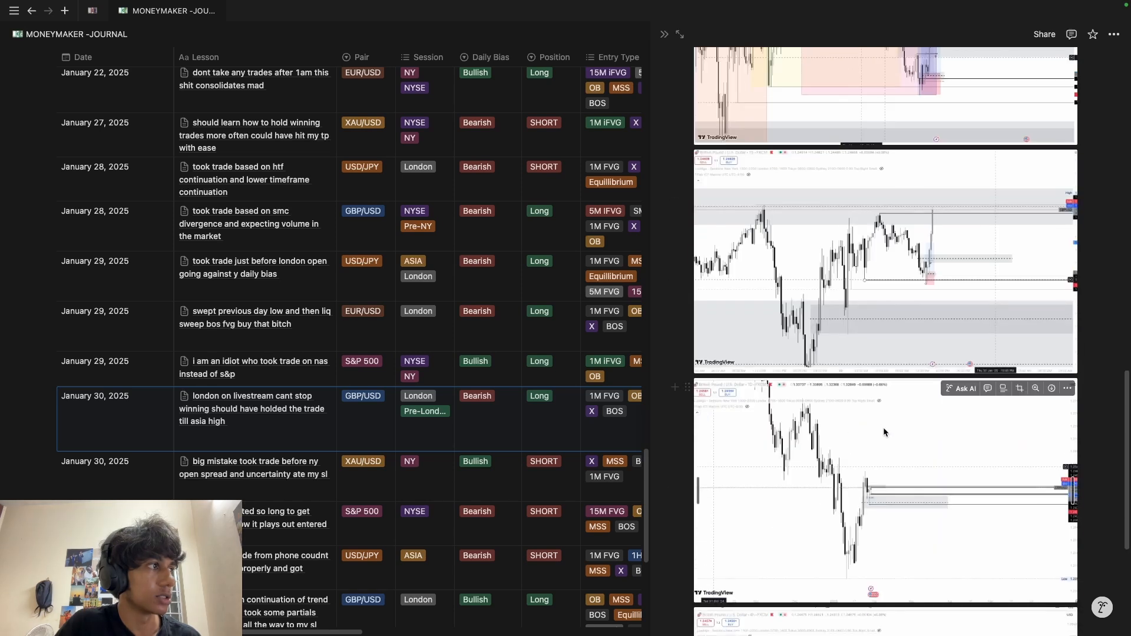
pyautogui.scroll(15, 872, 442)
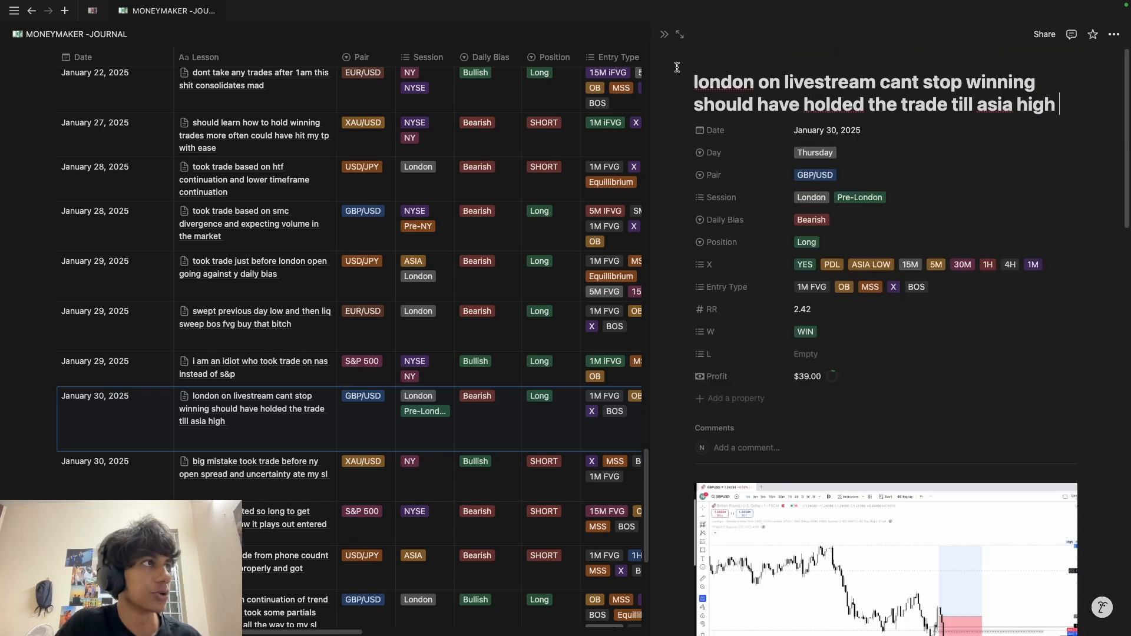
pyautogui.click(663, 37)
pyautogui.scroll(20, 247, 295)
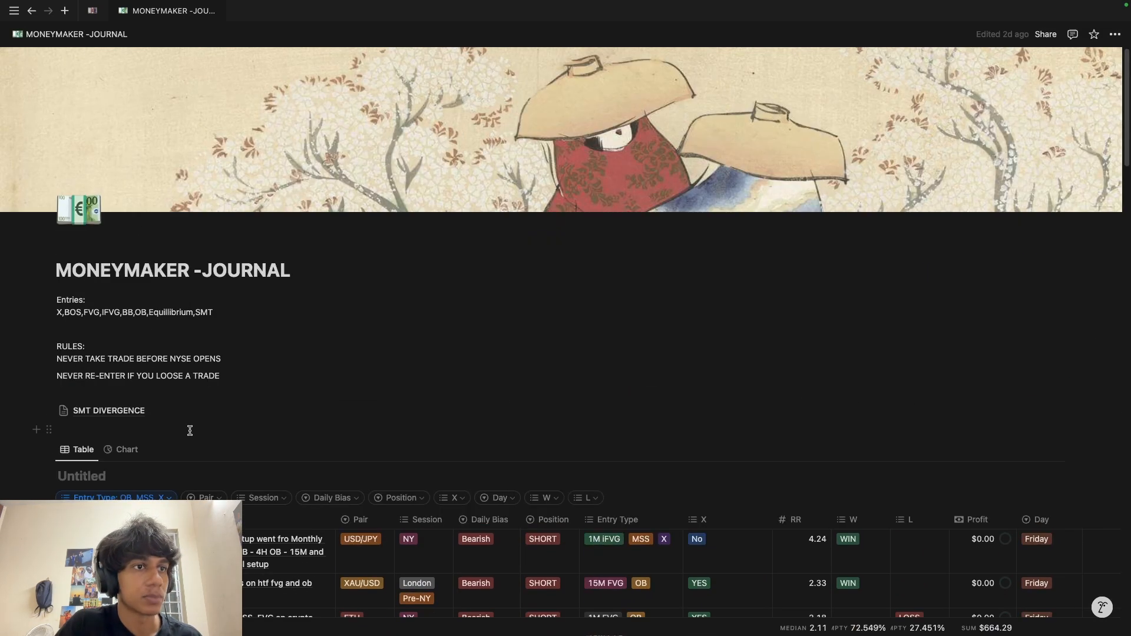
# Step: Filter the trade log to the XAU/USD pair and the London session
pyautogui.scroll(-2, 189, 430)
pyautogui.click(203, 383)
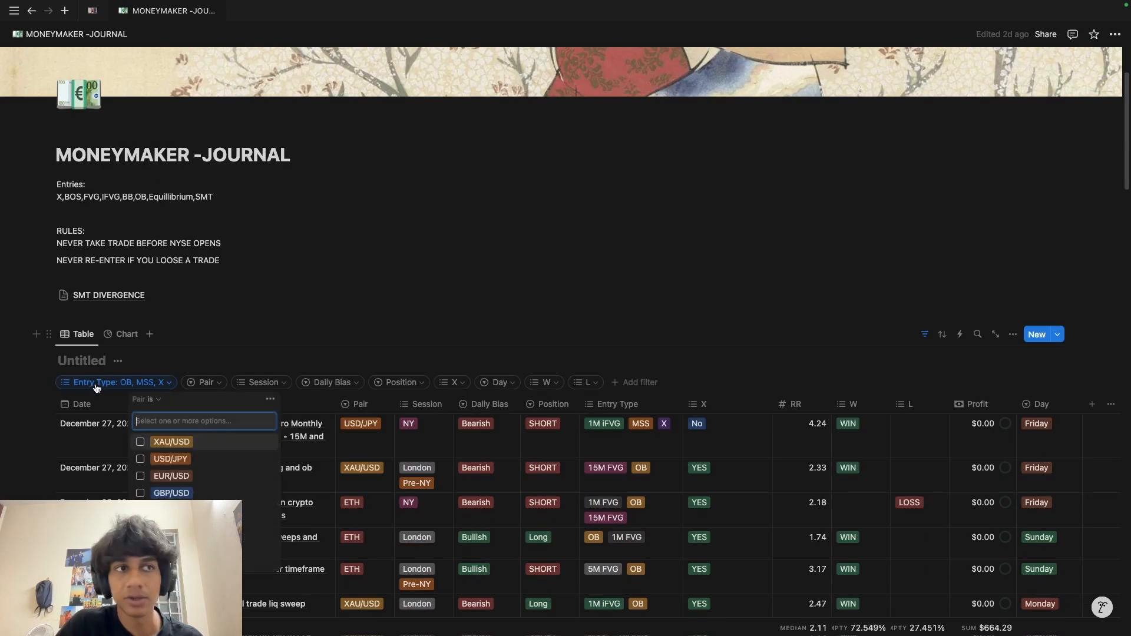
pyautogui.click(170, 442)
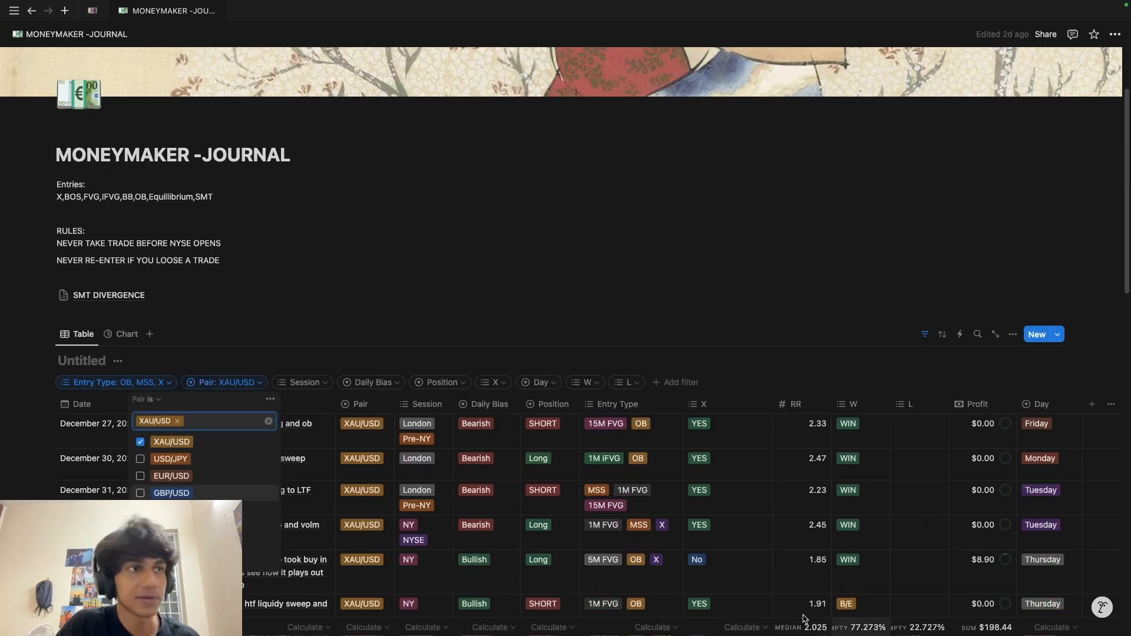
pyautogui.click(300, 404)
pyautogui.click(300, 382)
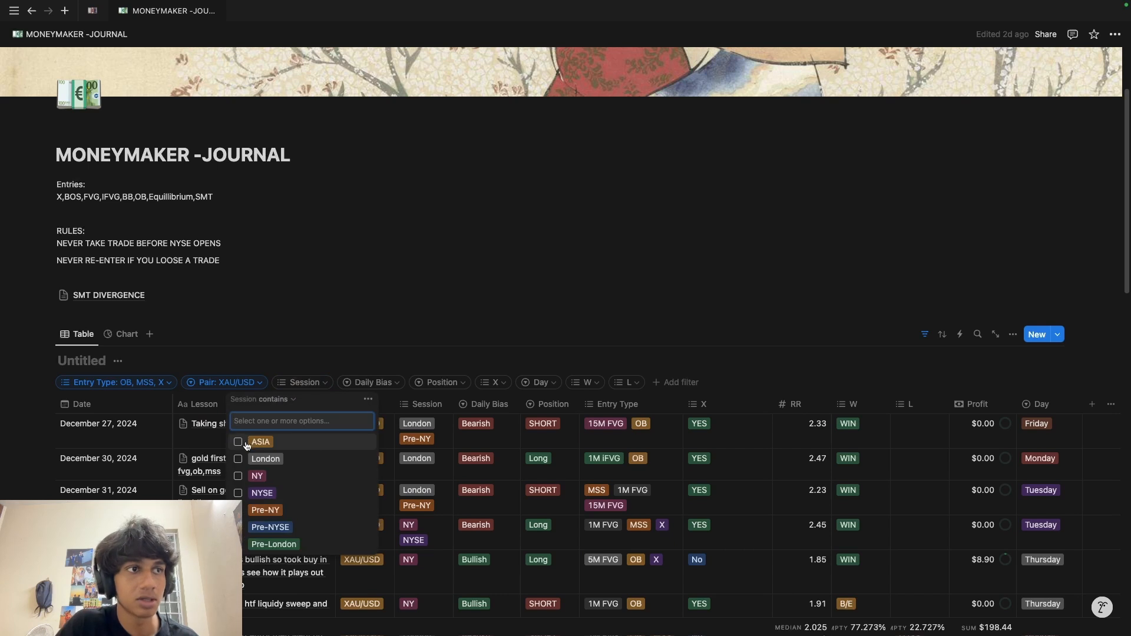
pyautogui.click(259, 459)
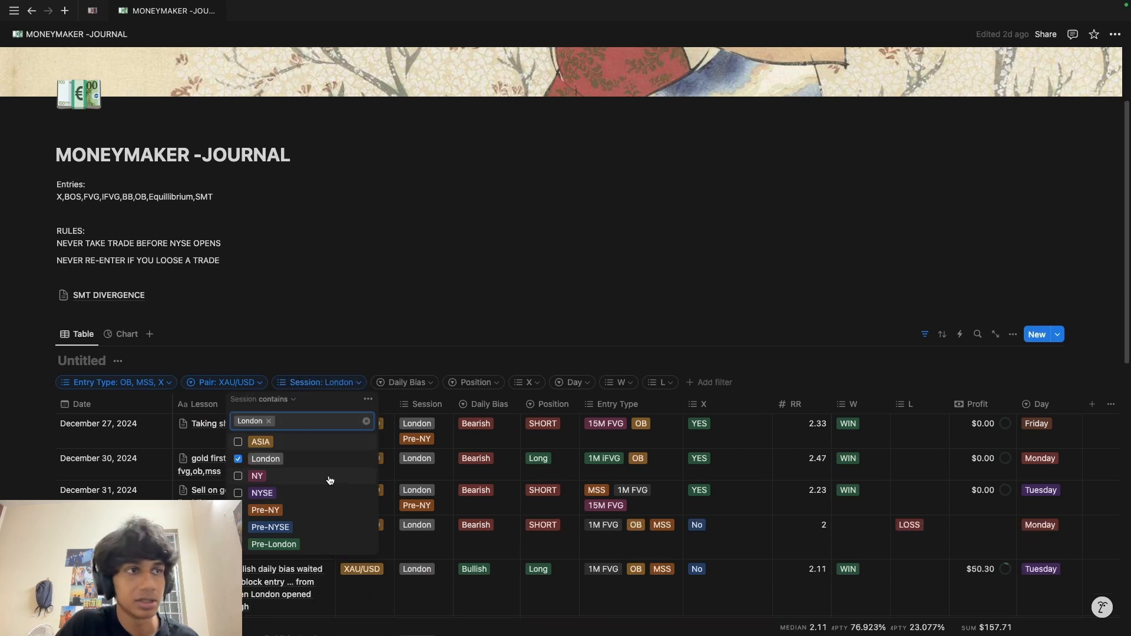
# Step: Set Daily Bias to Bullish, try Position Long then SHORT, and clear the Position filter
pyautogui.click(405, 383)
pyautogui.click(341, 441)
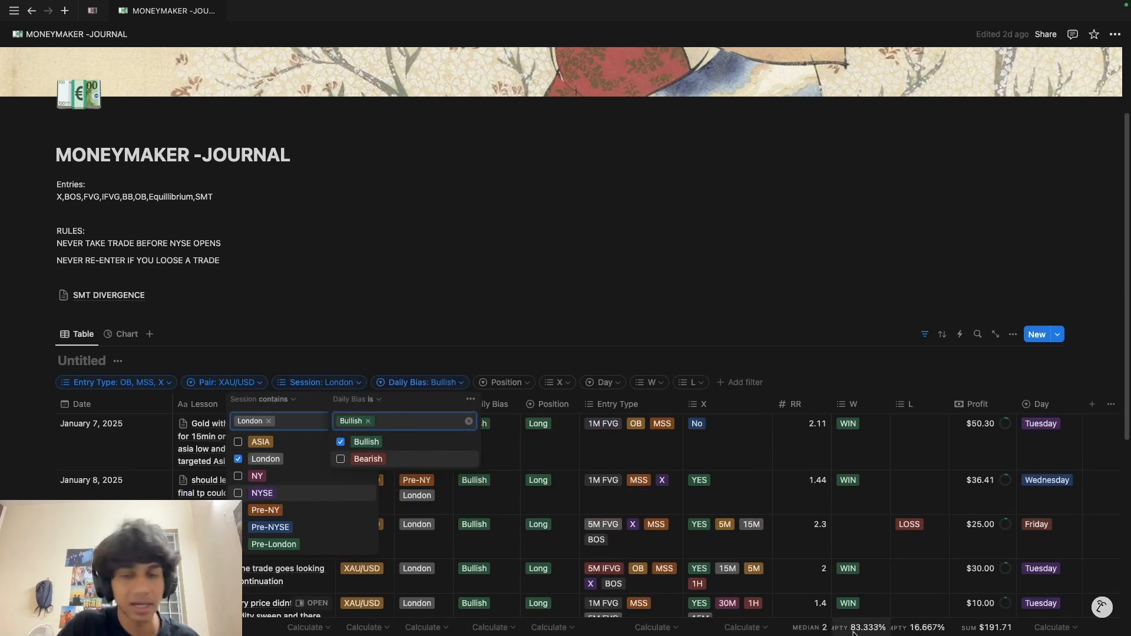
pyautogui.click(505, 383)
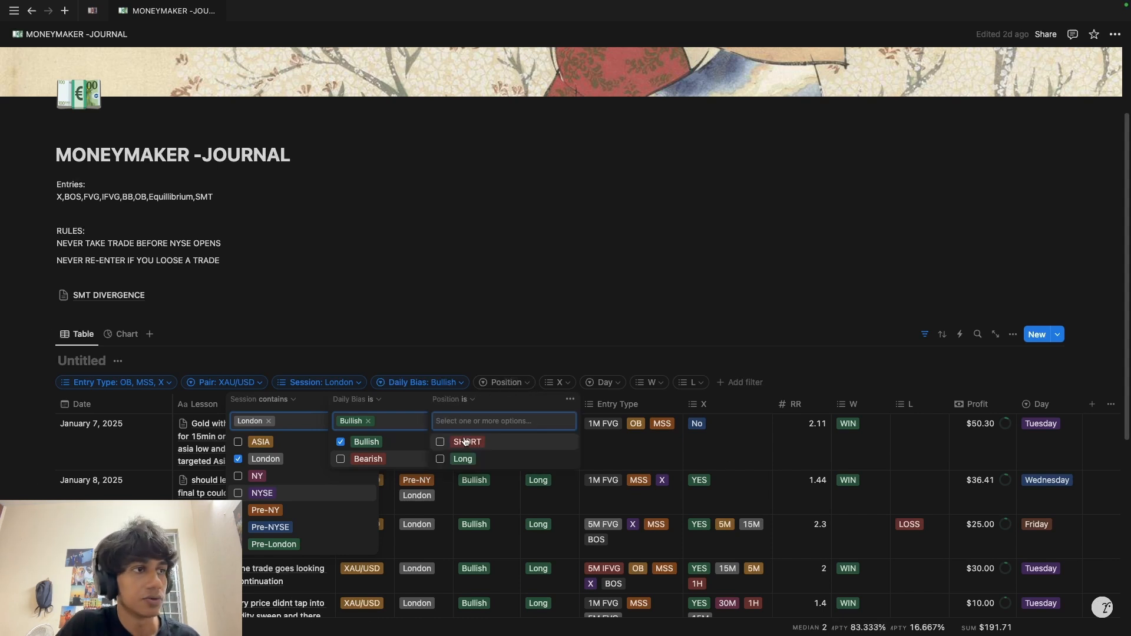
pyautogui.click(440, 459)
pyautogui.click(442, 443)
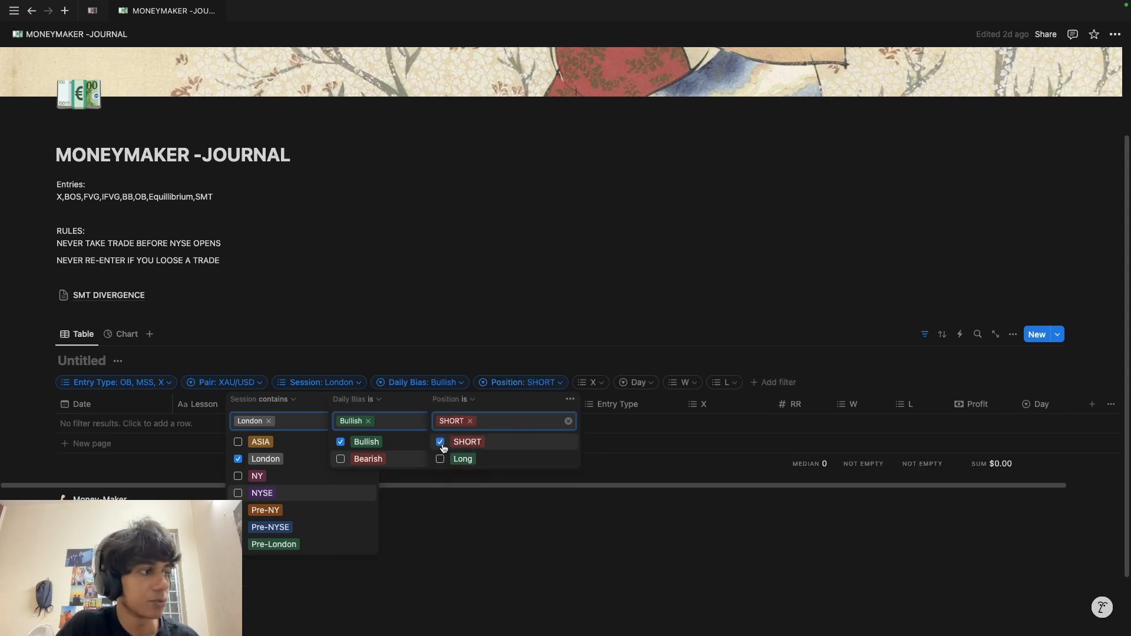
pyautogui.click(441, 443)
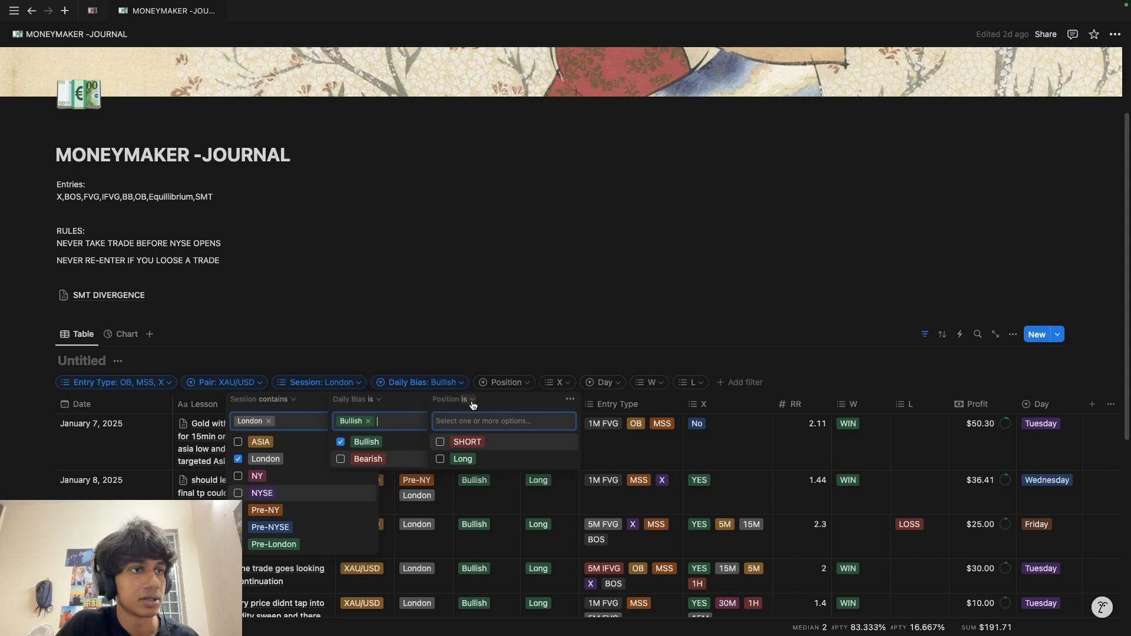
pyautogui.click(505, 382)
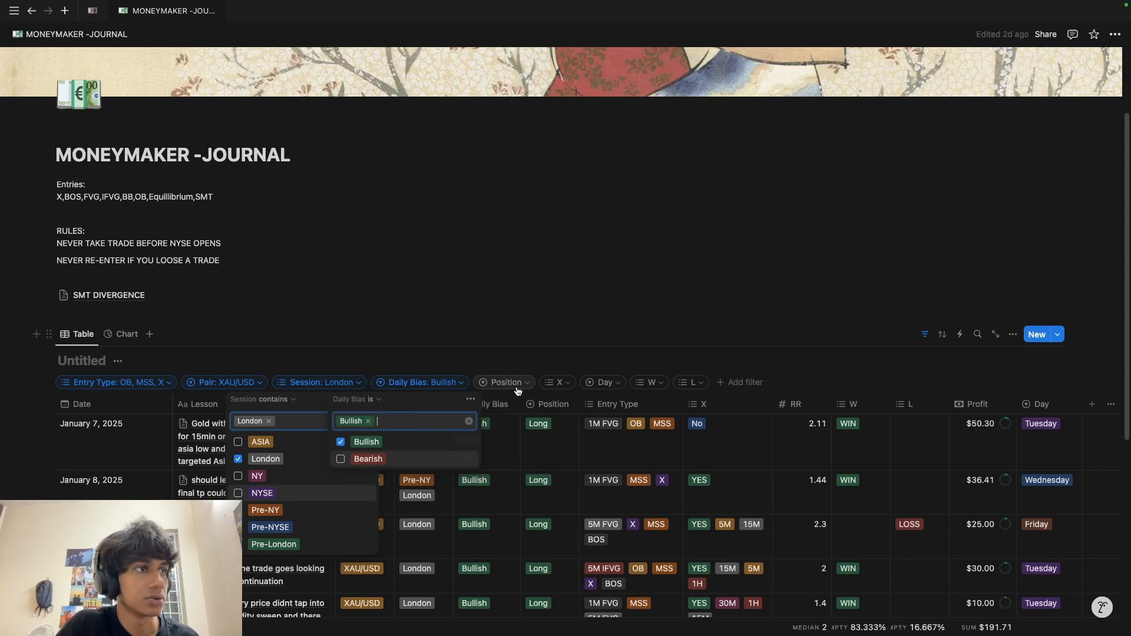
# Step: Look over the X and Day filters, then filter the W column to WIN
pyautogui.click(565, 390)
pyautogui.click(564, 389)
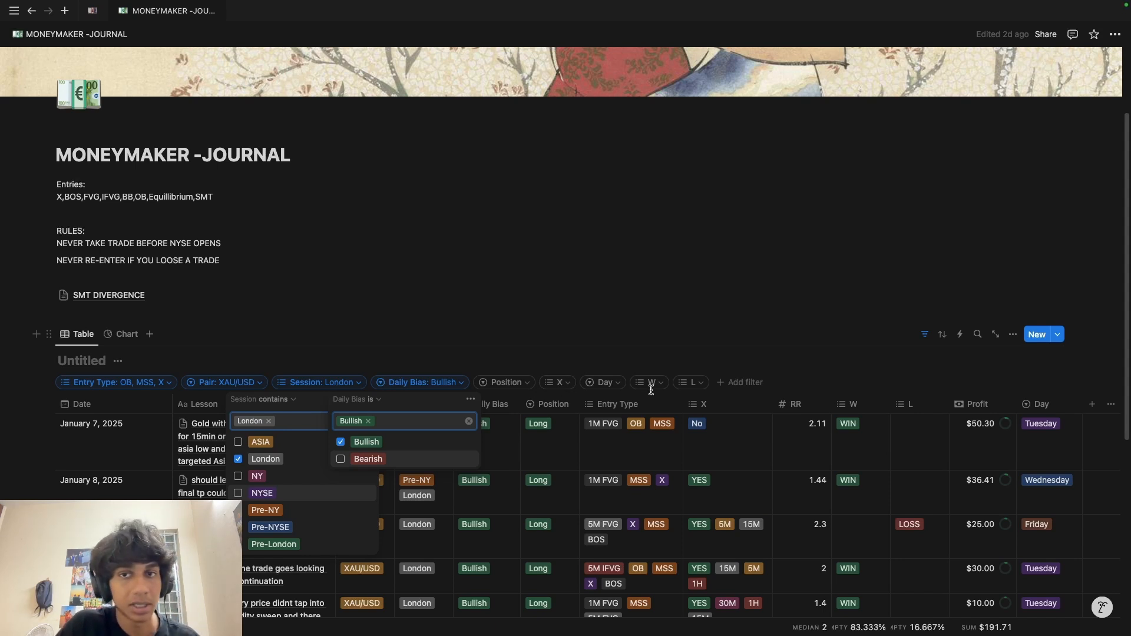
pyautogui.click(595, 388)
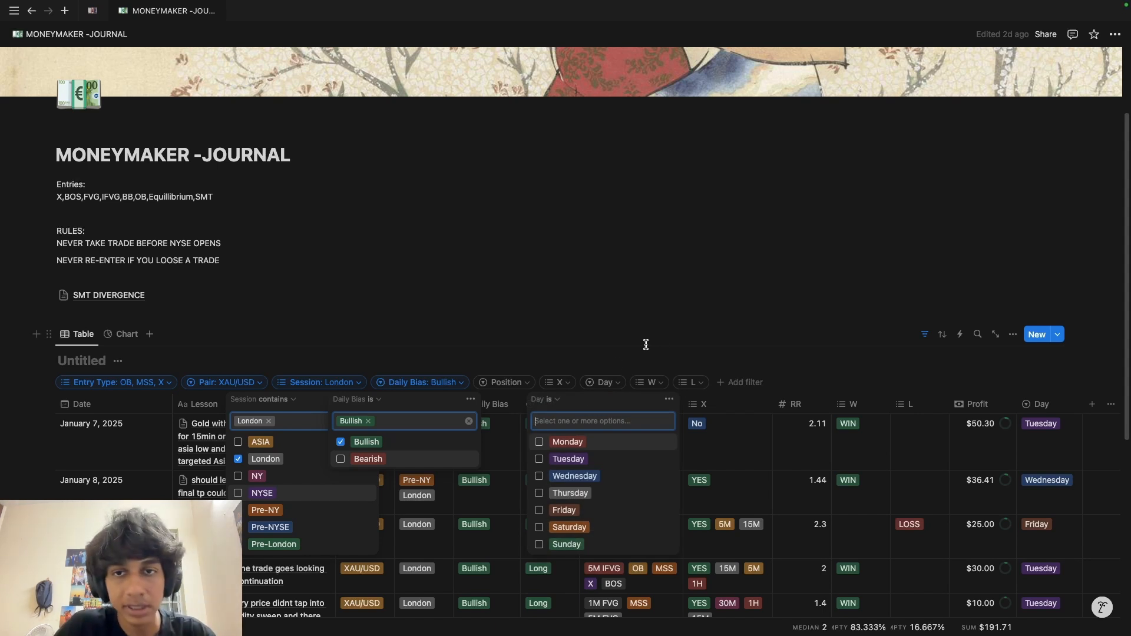
pyautogui.click(654, 385)
pyautogui.click(602, 441)
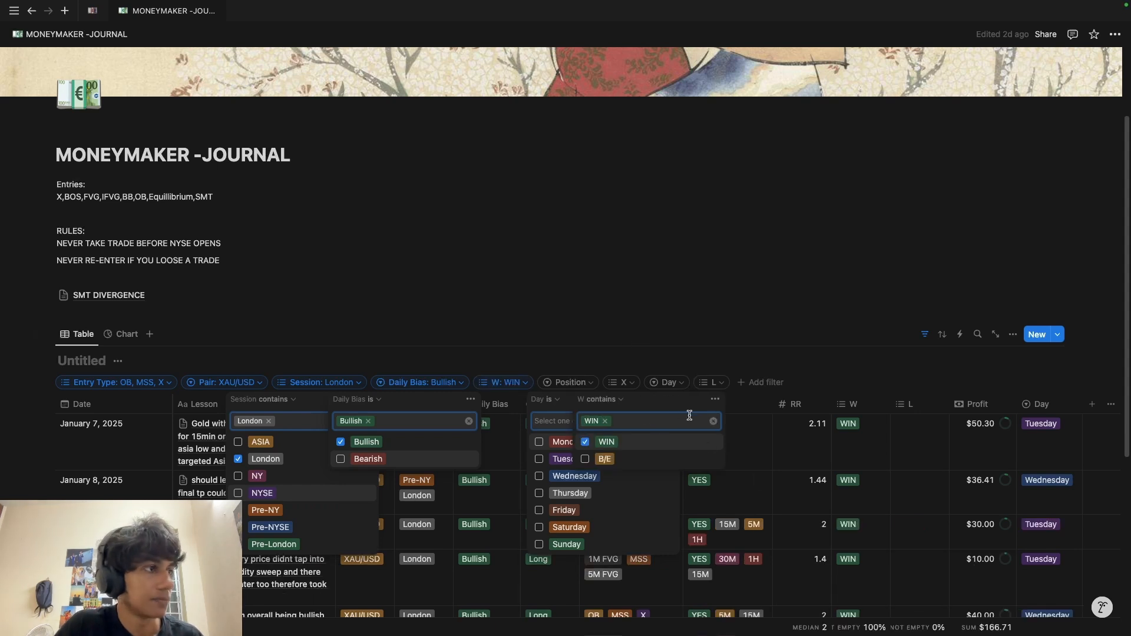
pyautogui.scroll(-5, 224, 316)
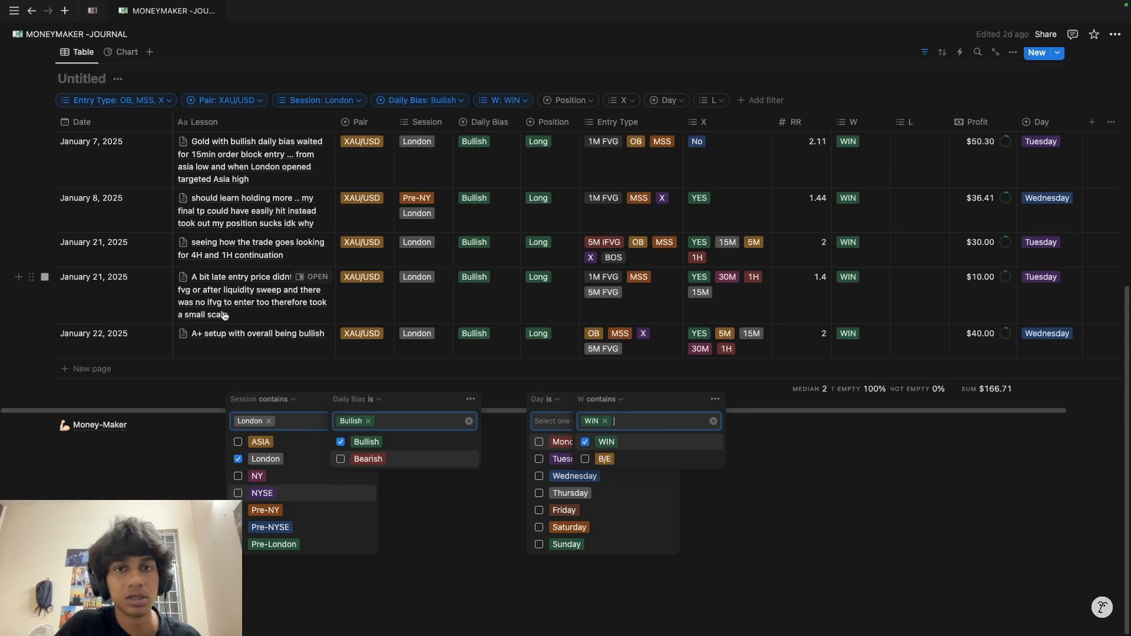
pyautogui.scroll(4, 221, 310)
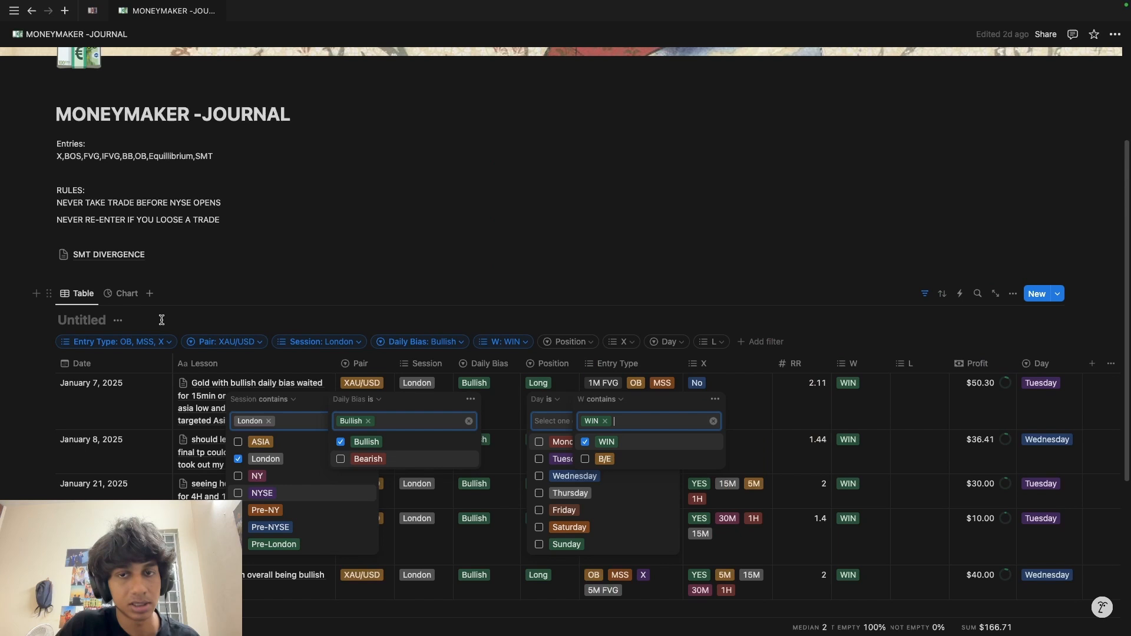
pyautogui.scroll(1, 162, 319)
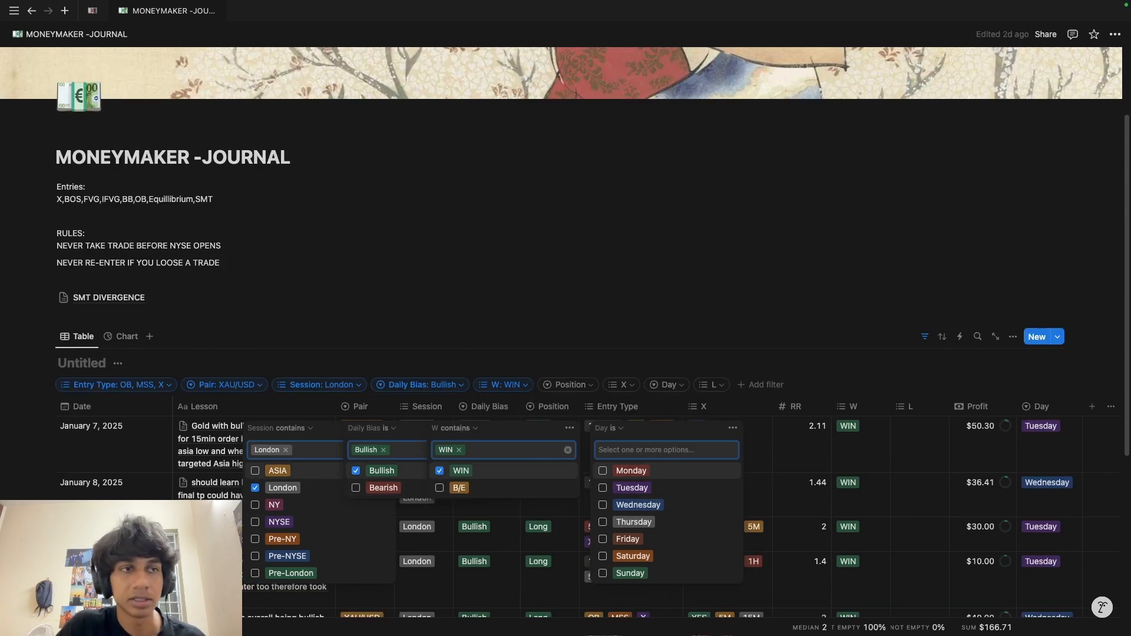